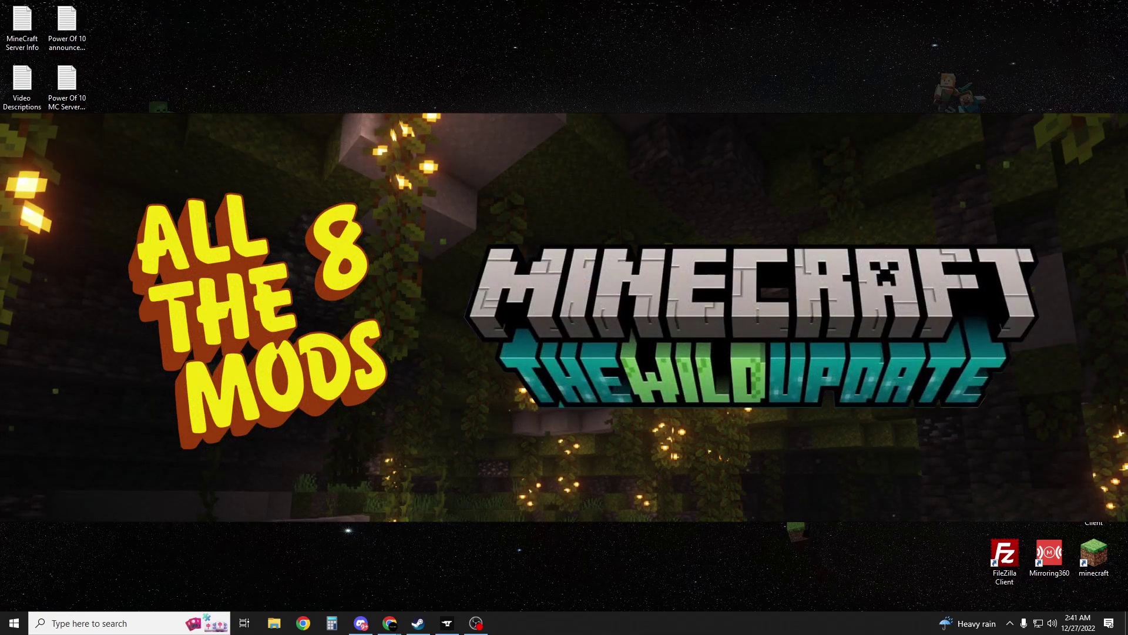
In CurseForge, find All the Mods 8 - ATM8 among the Minecraft modpacks and install it
left_click(446, 625)
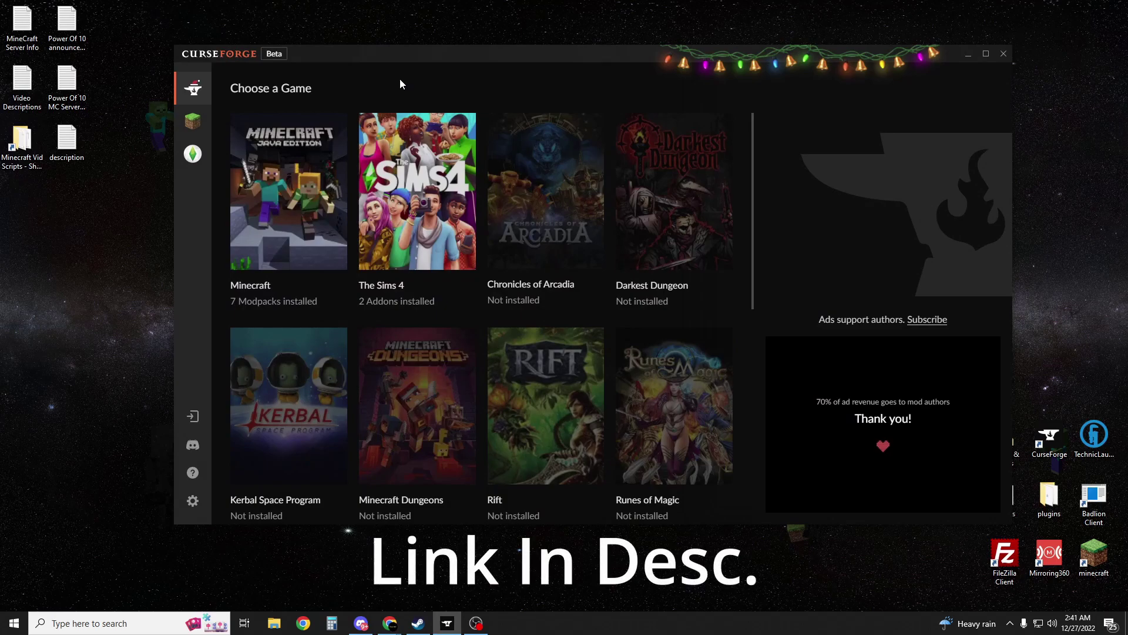
left_click(259, 139)
left_click(358, 133)
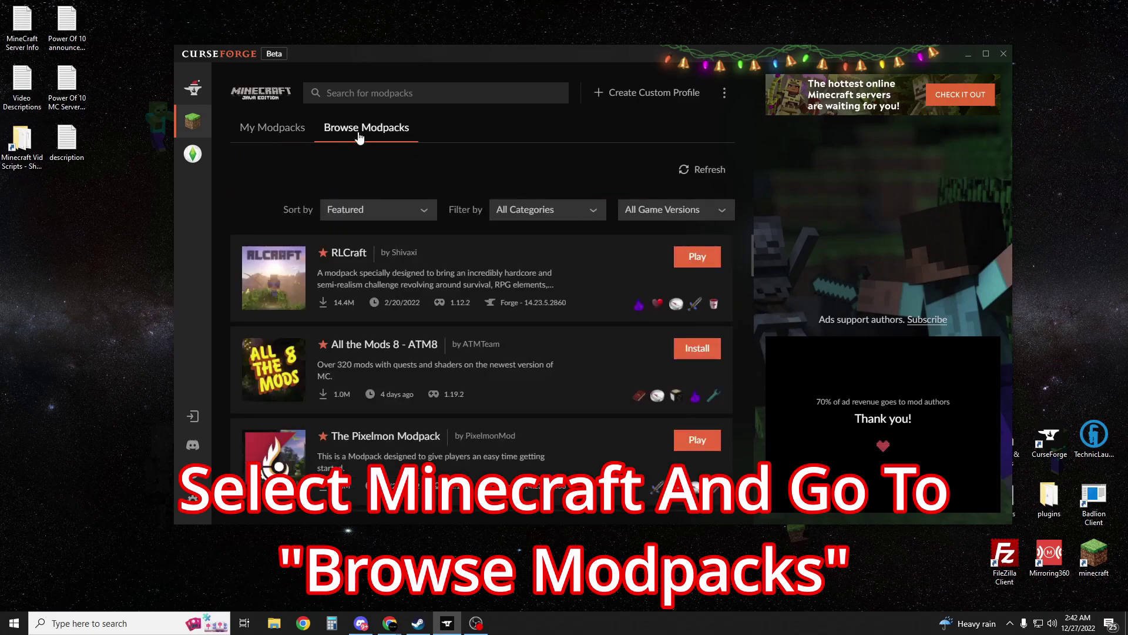
left_click(410, 363)
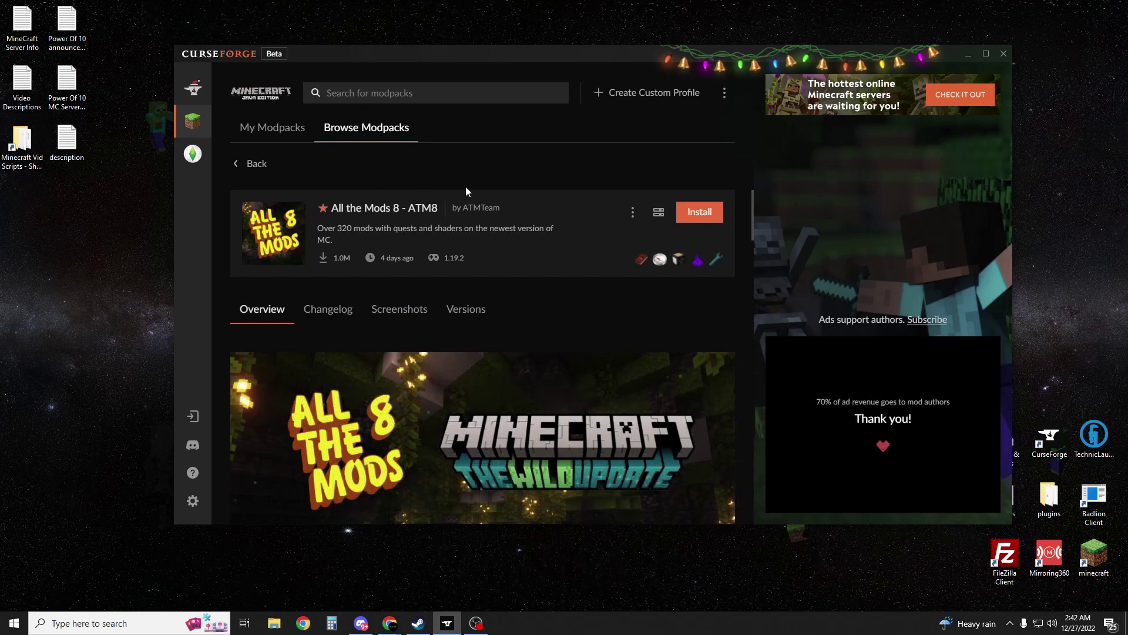
left_click(699, 215)
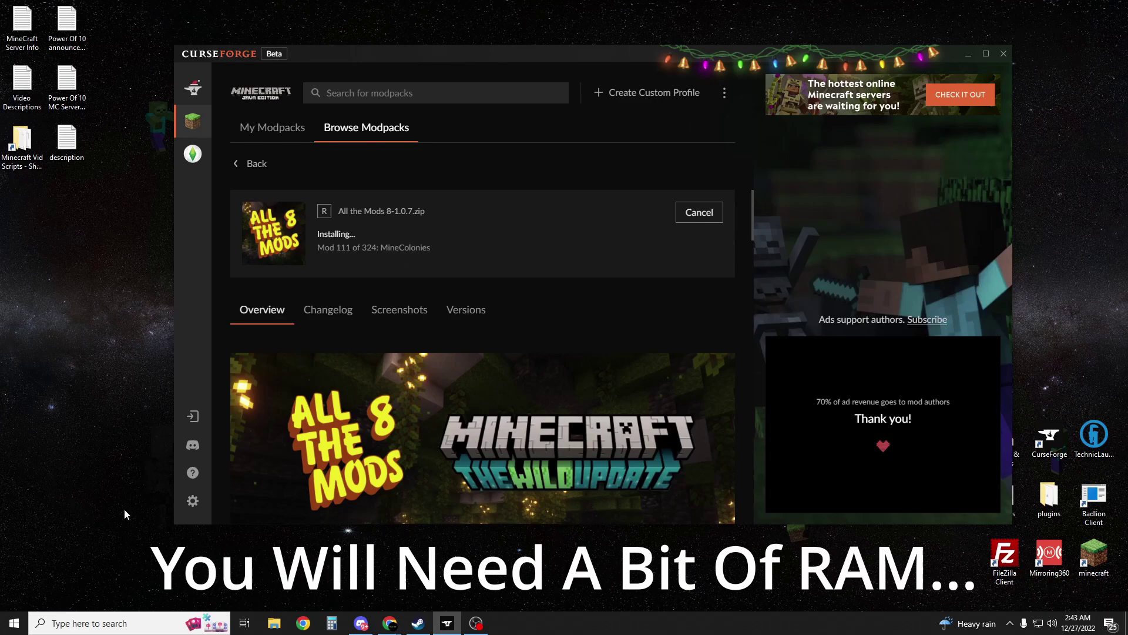
Check the computer's installed RAM in the Windows system information, closing it when done
right_click(13, 624)
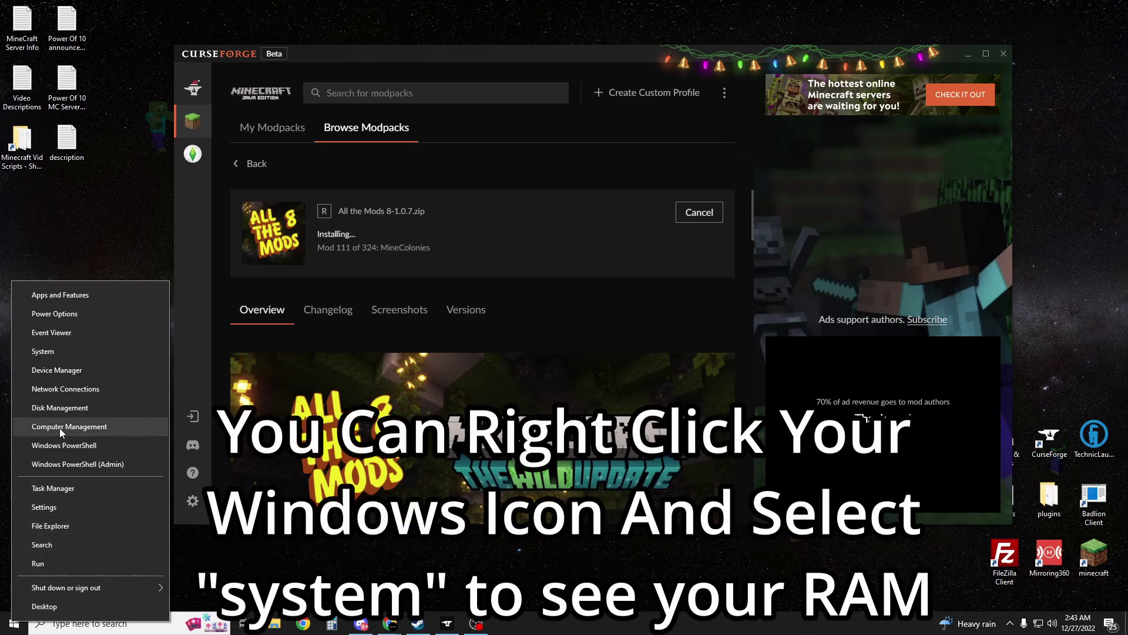
left_click(59, 349)
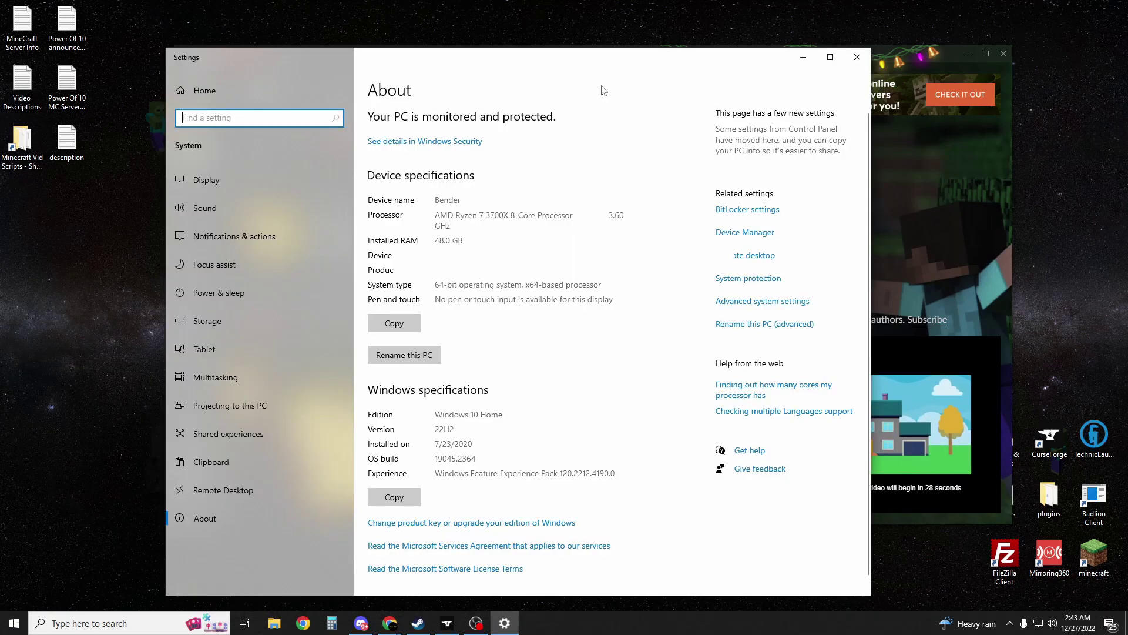
left_click(431, 244)
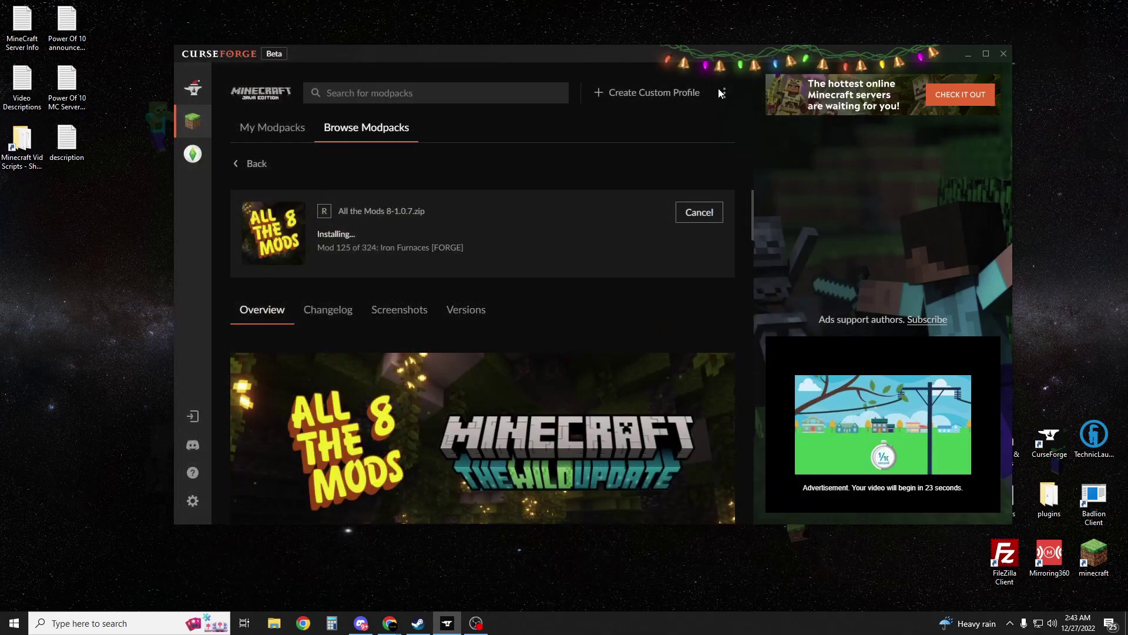
left_click(857, 57)
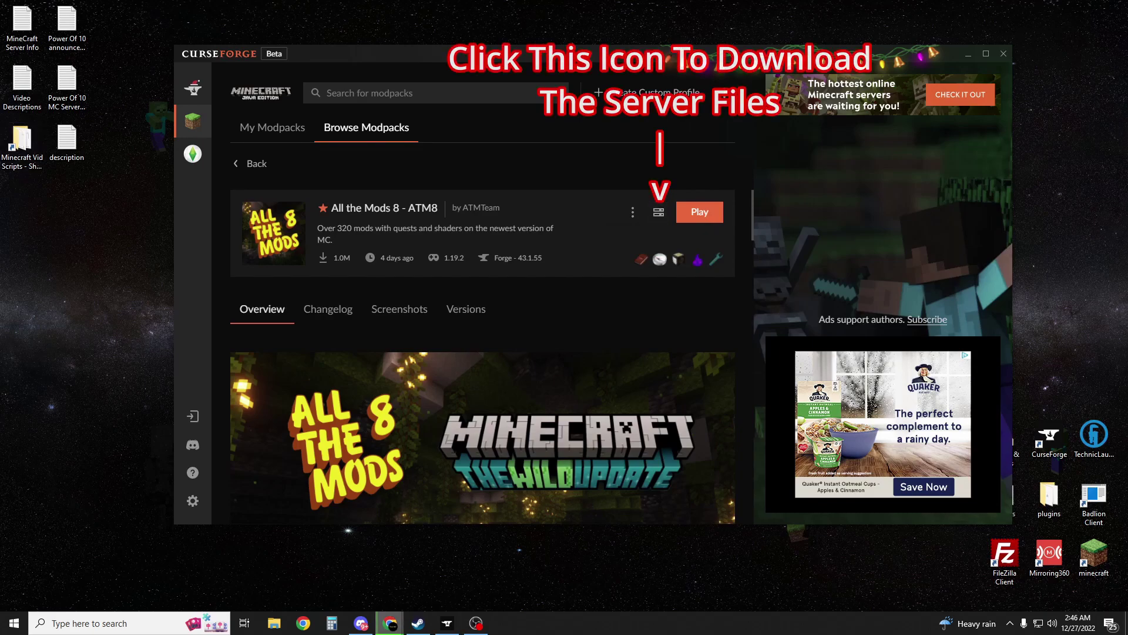
Switch to Chrome and show the Server-Files-1.0.7.zip download in its folder
left_click(390, 622)
left_click(827, 43)
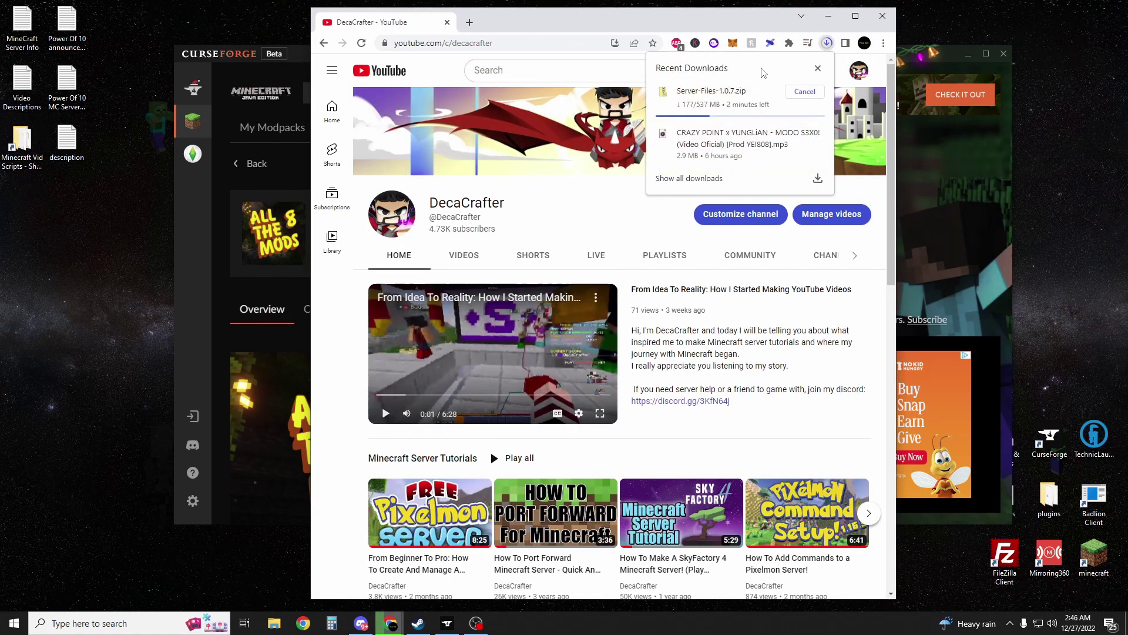
right_click(704, 104)
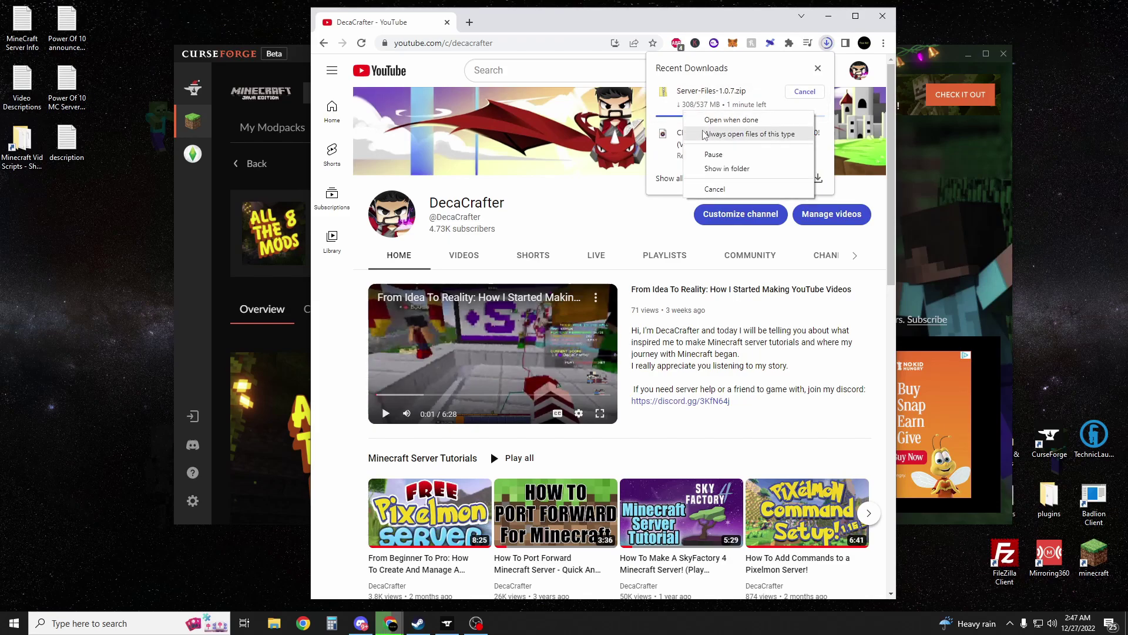
left_click(727, 169)
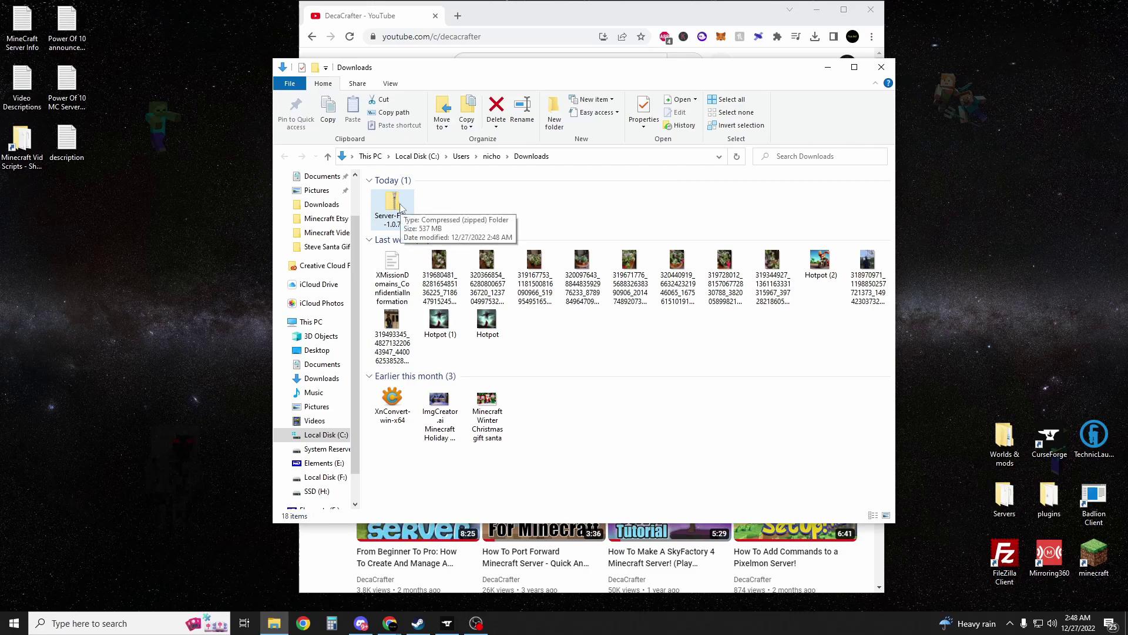
Move the Server-Files-1.0.7 zip from Downloads to an open spot on the desktop and minimize the open windows
left_click_drag(393, 206, 153, 263)
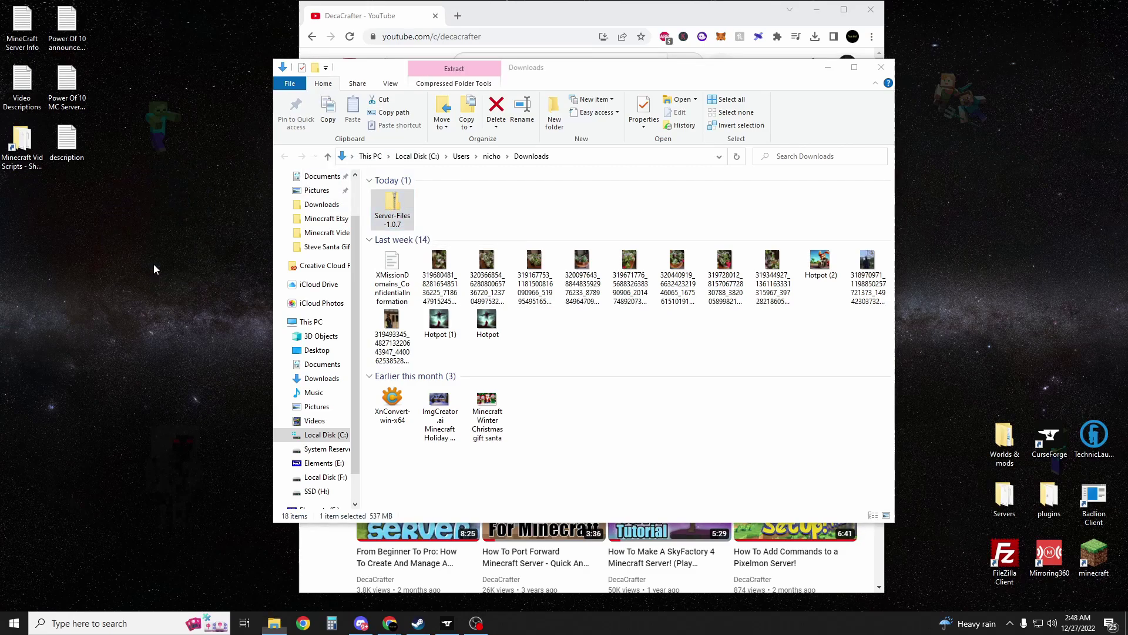
left_click(175, 259)
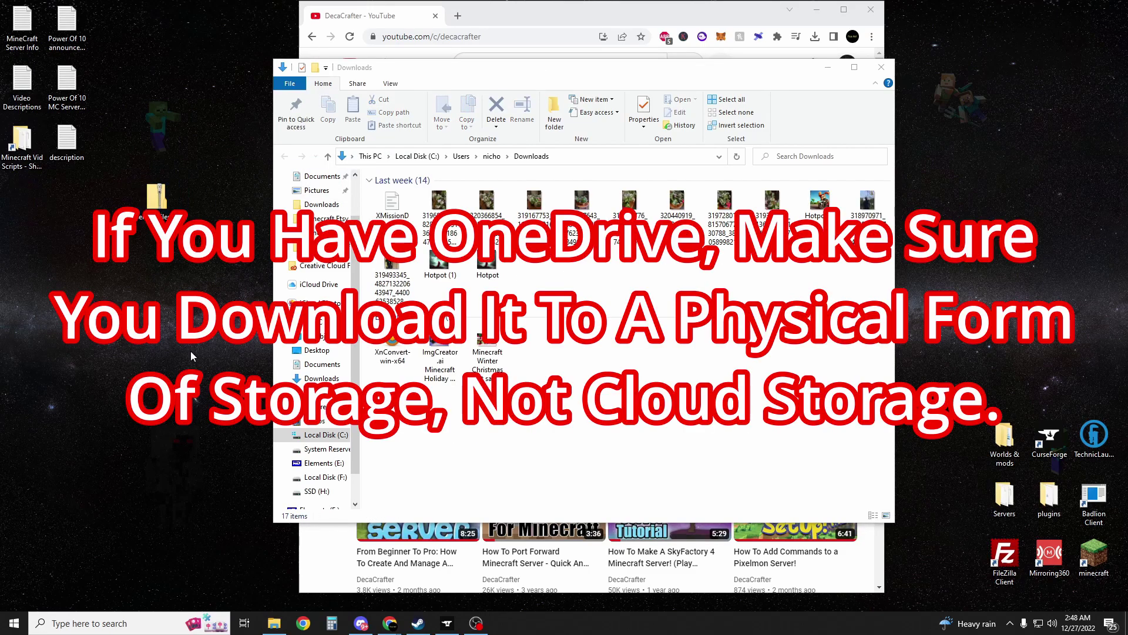
left_click(816, 9)
left_click(828, 67)
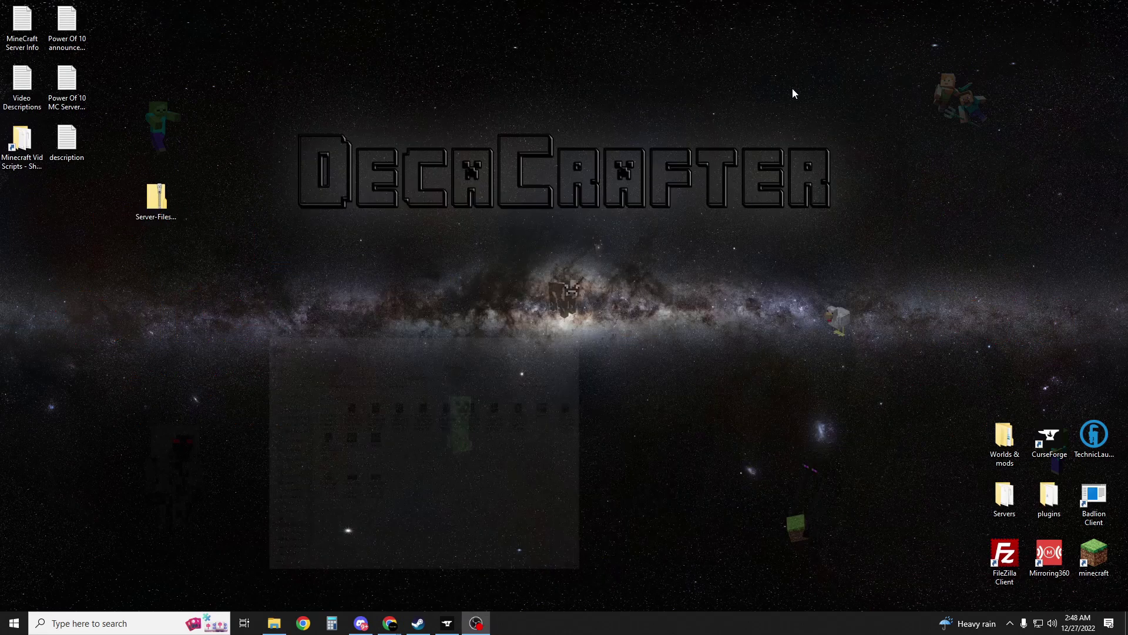
left_click_drag(158, 213, 203, 270)
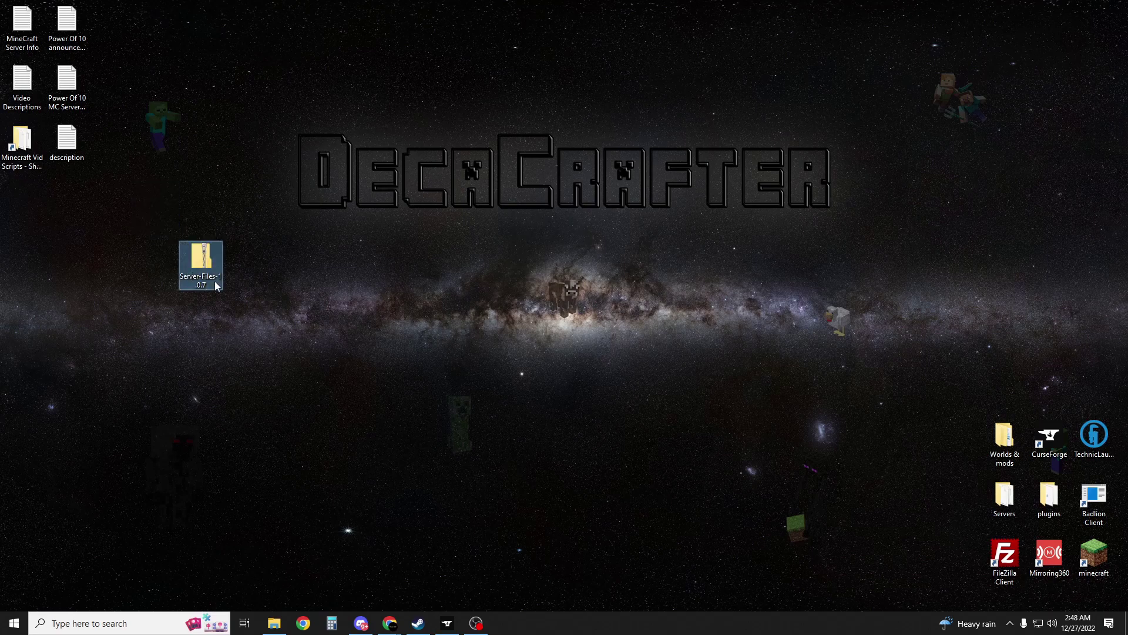
Extract the Server-Files-1.0.7 folder from the zip onto the desktop and close the archive
double_click(208, 263)
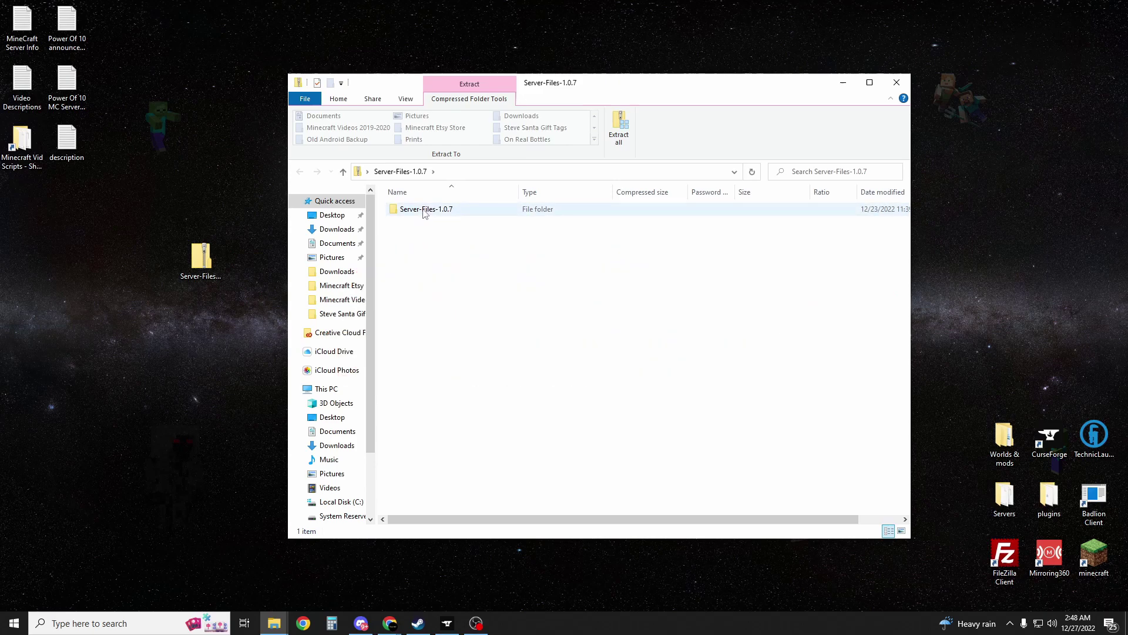
left_click_drag(404, 218, 223, 388)
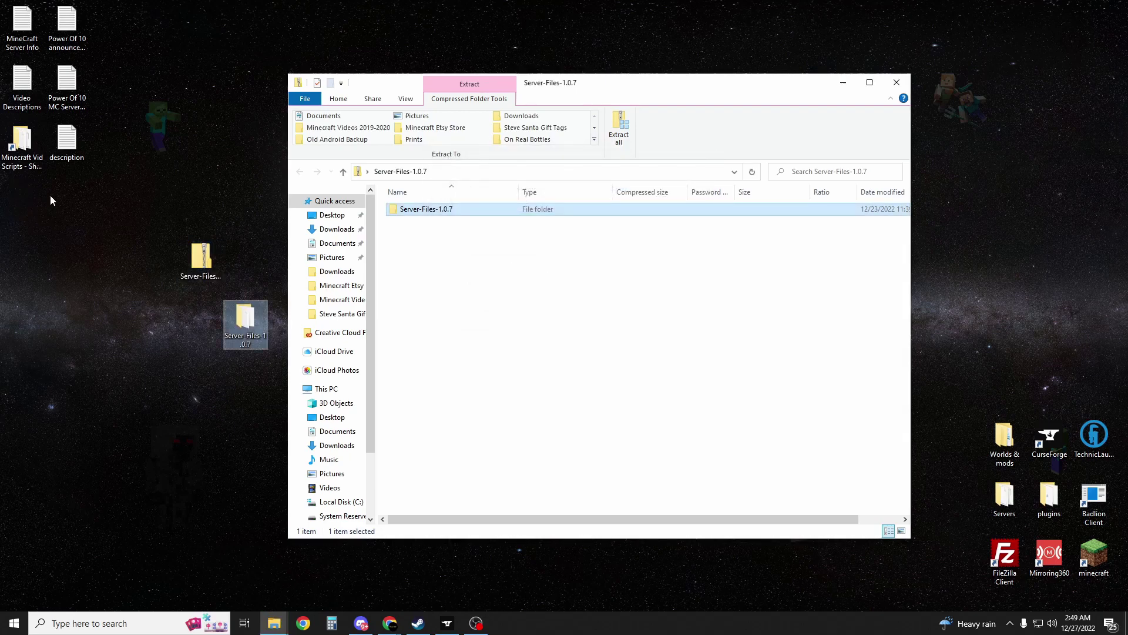
left_click(897, 83)
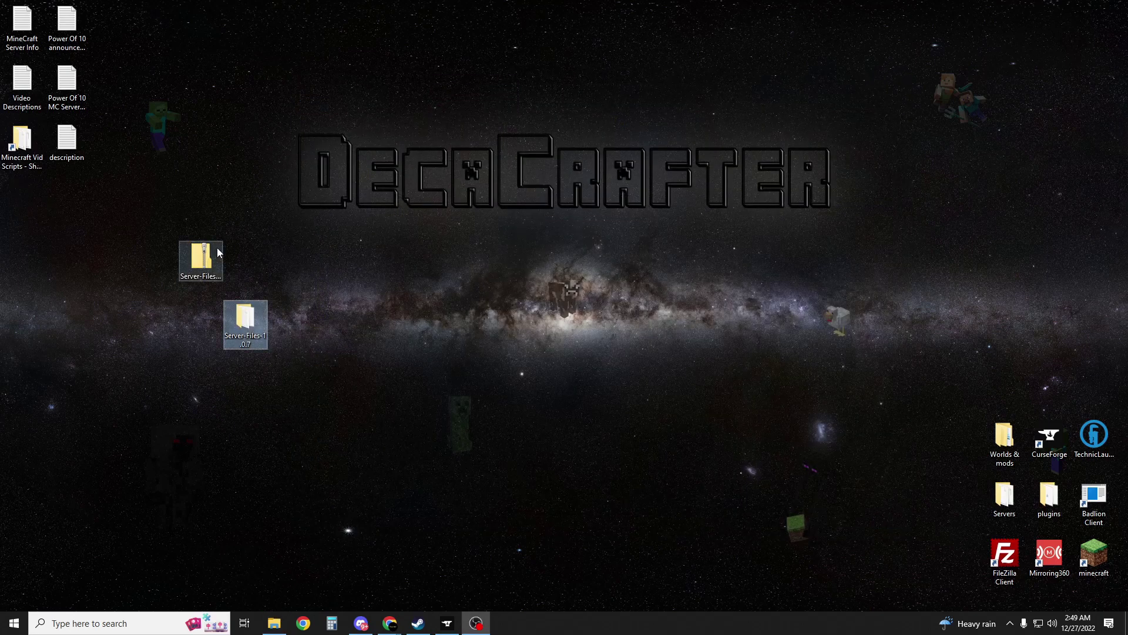
Delete the Server-Files-1.0.7 zip from the desktop, keeping the extracted folder
left_click(219, 266)
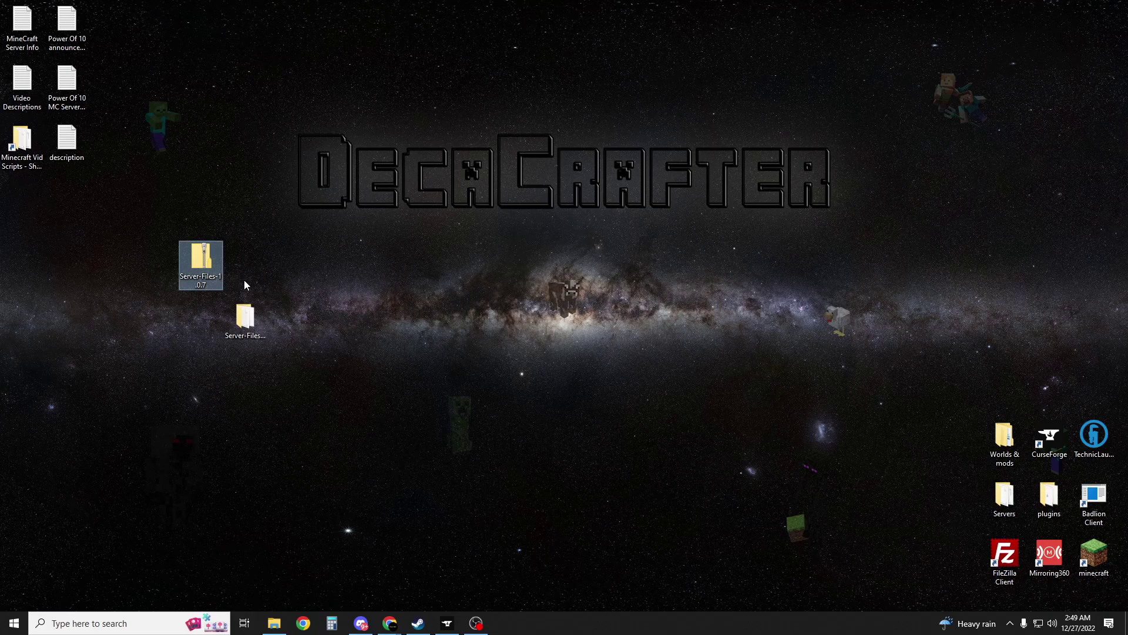
key("Delete")
key("Return")
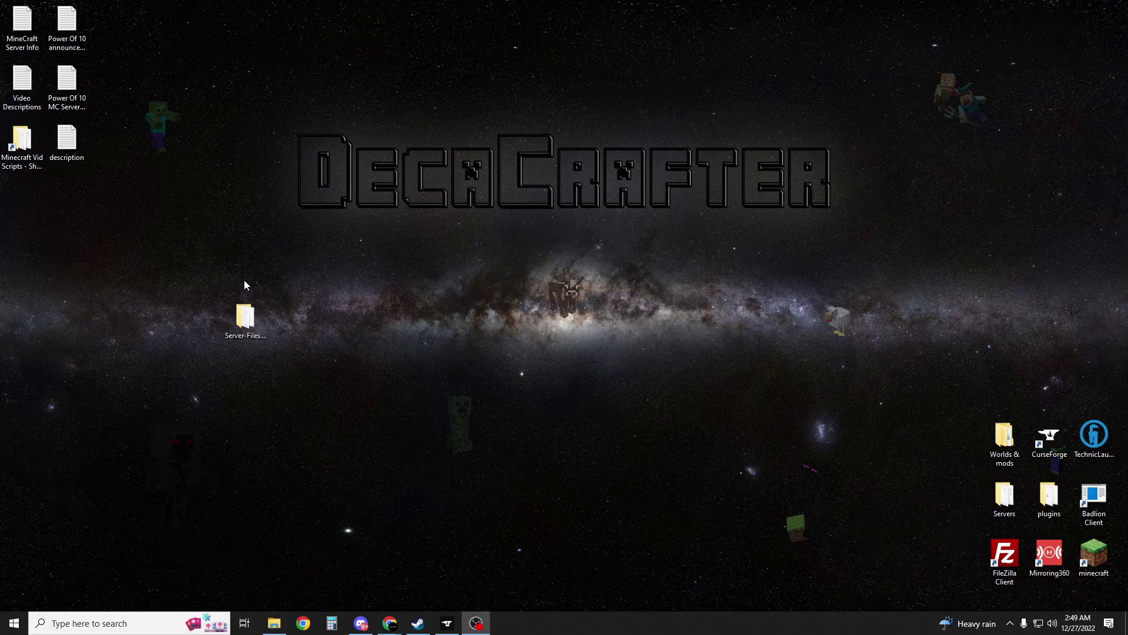
Launch forge-1.19.2-43.1.55-installer from the extracted server folder and choose the Install server option
double_click(253, 320)
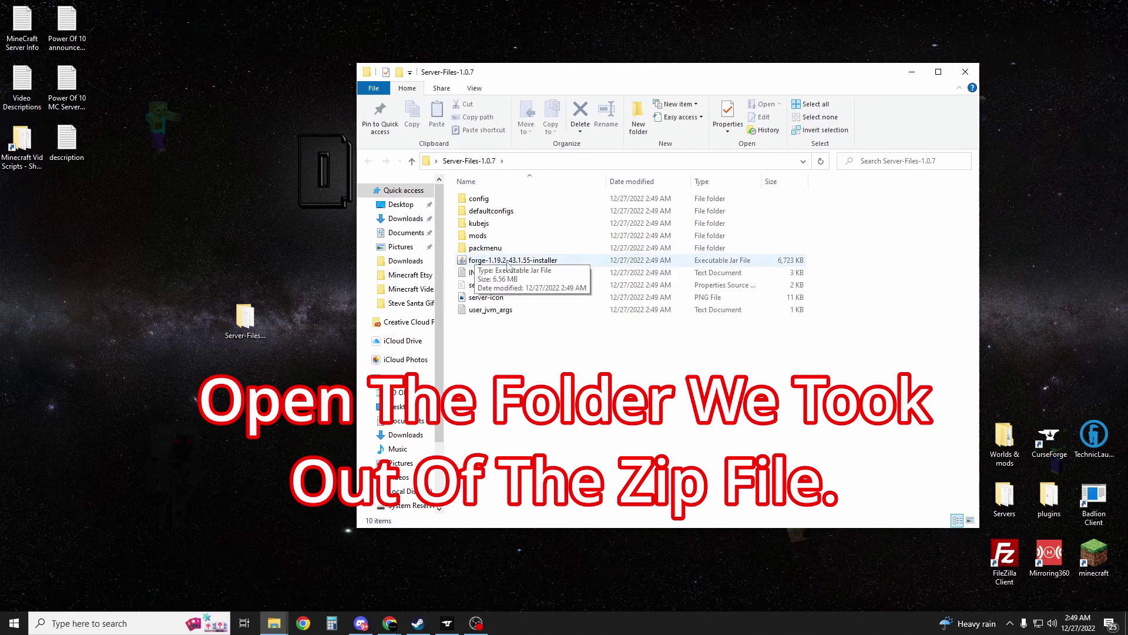
left_click(540, 262)
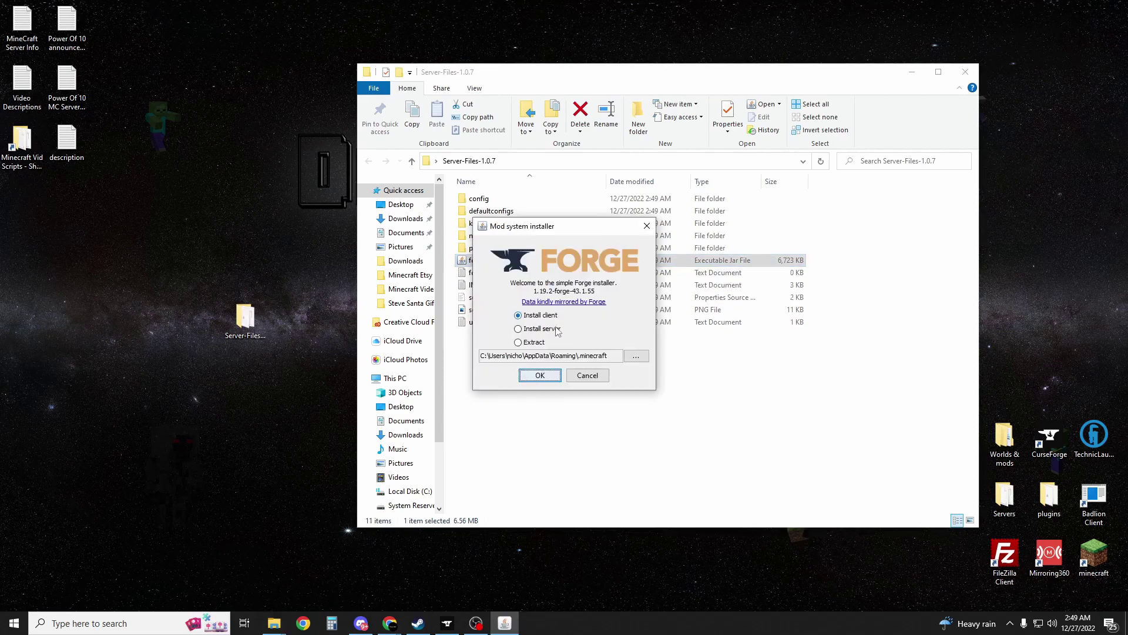
left_click(519, 330)
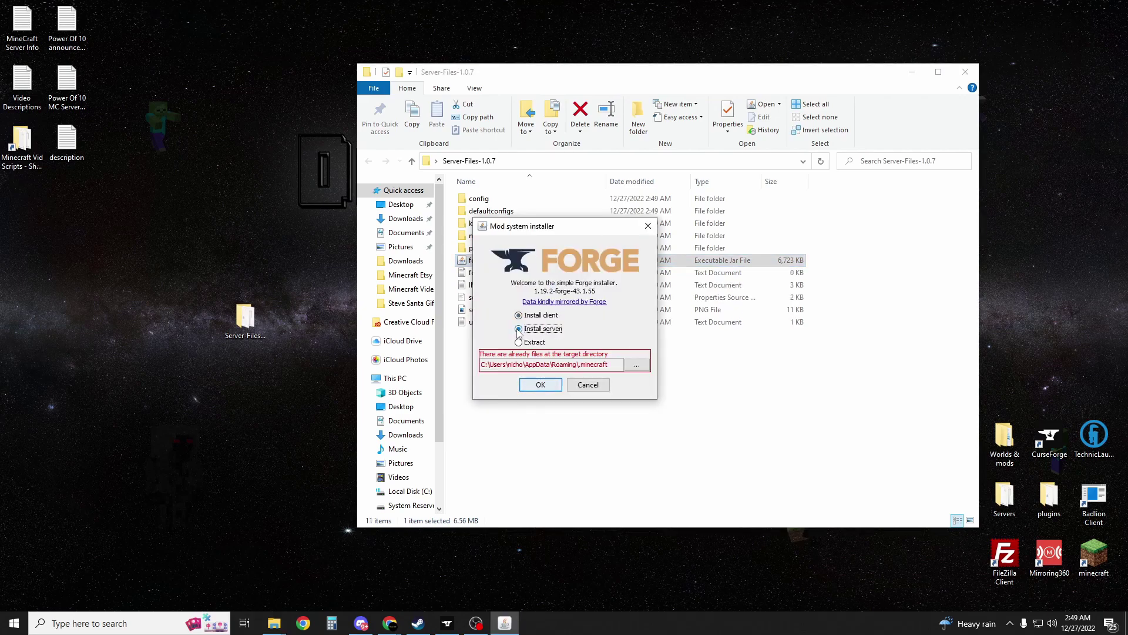
Set the Forge install location to the desktop's Server-Files-1.0.7 folder and complete the server installation
left_click(636, 365)
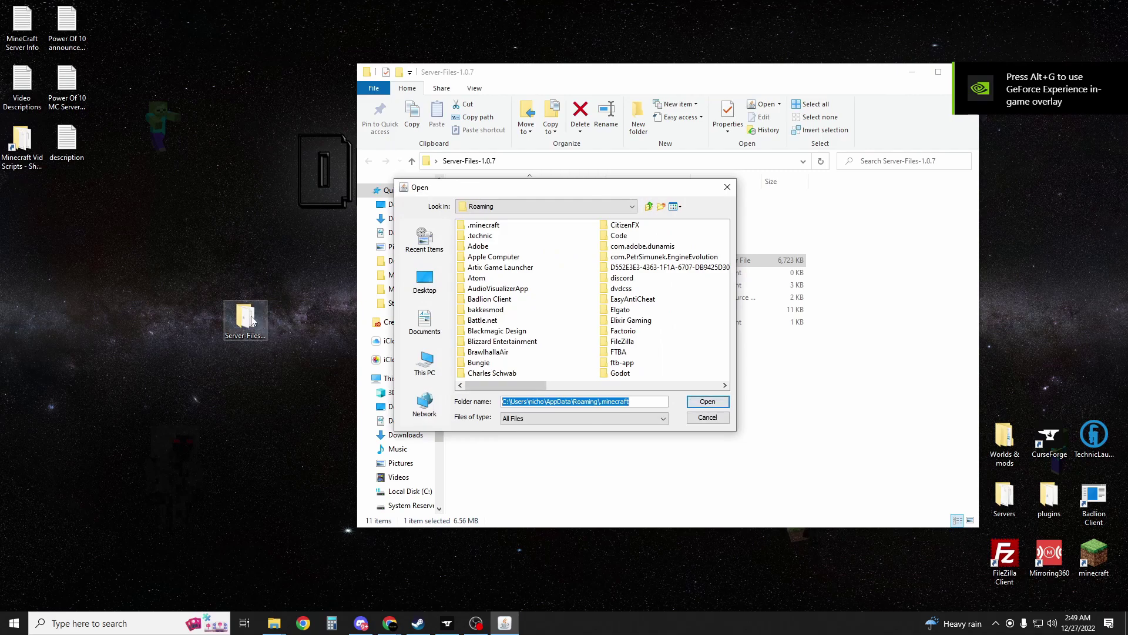
left_click(418, 287)
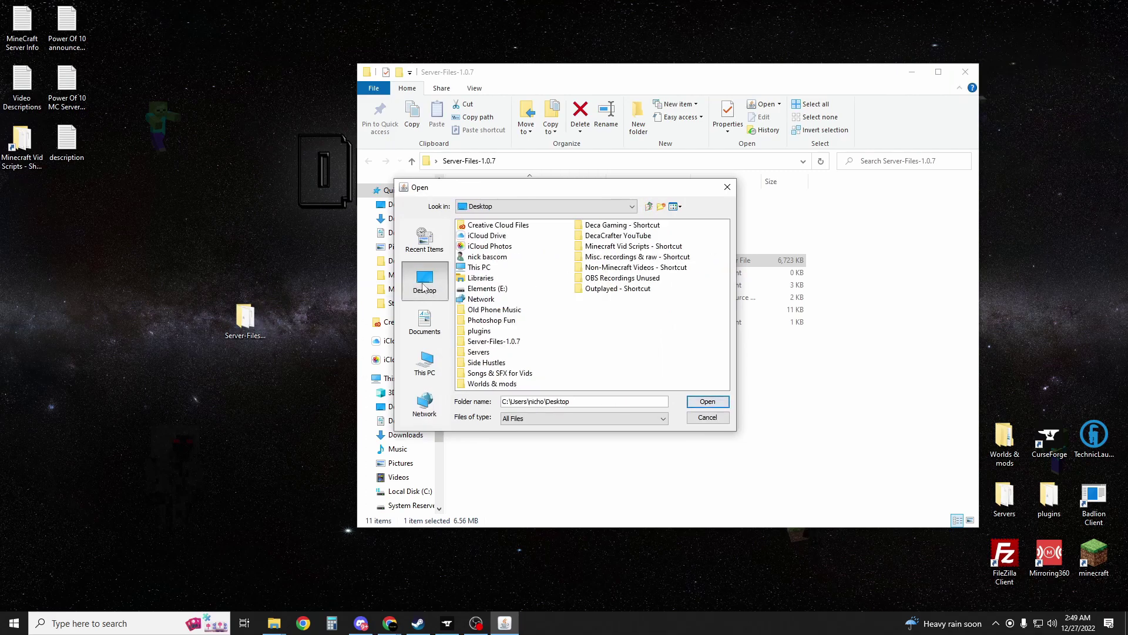
left_click(510, 342)
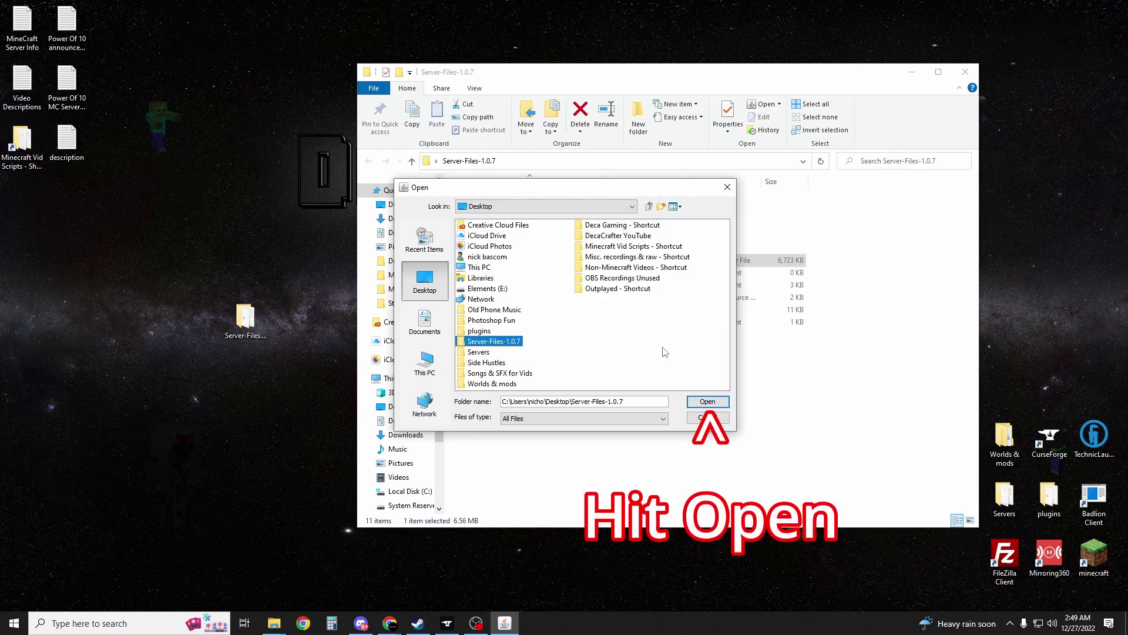
left_click(707, 401)
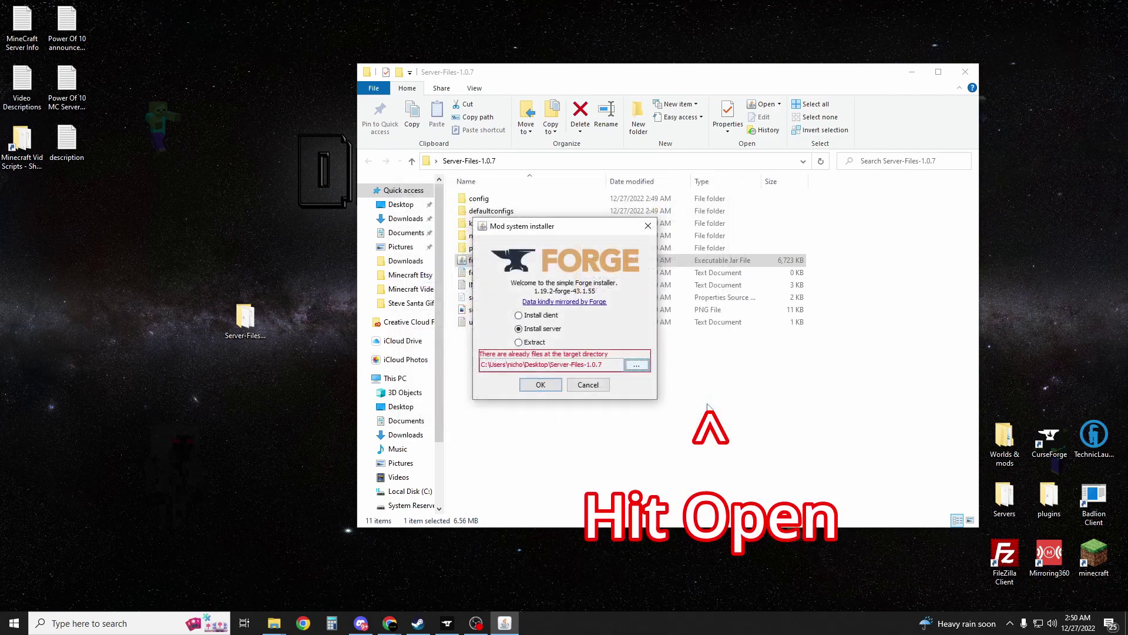
left_click(540, 385)
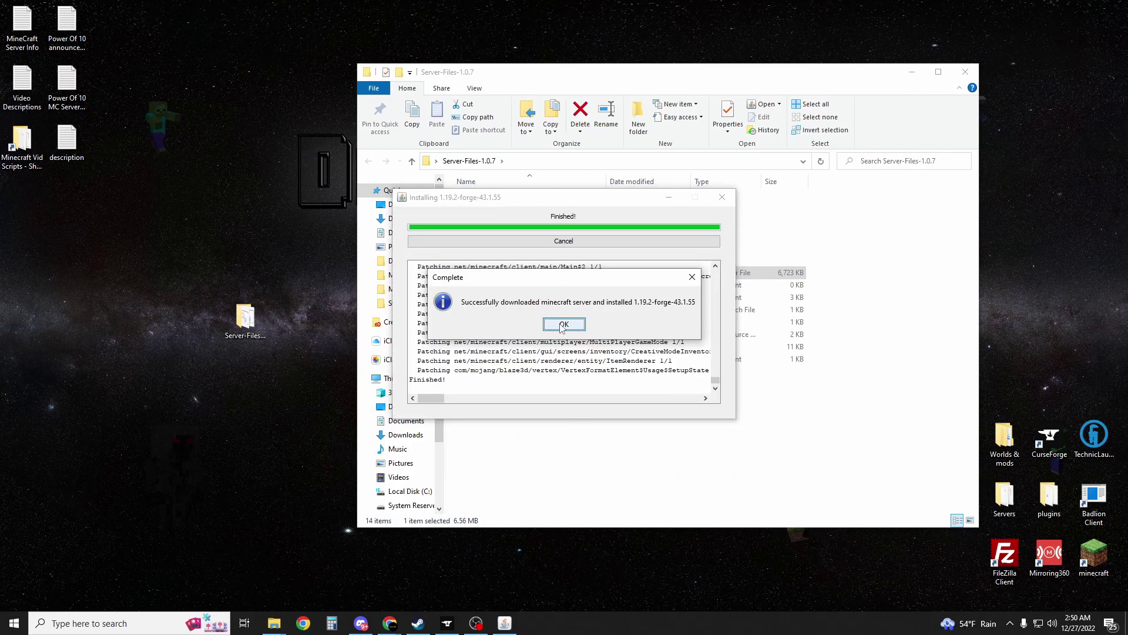
left_click(565, 322)
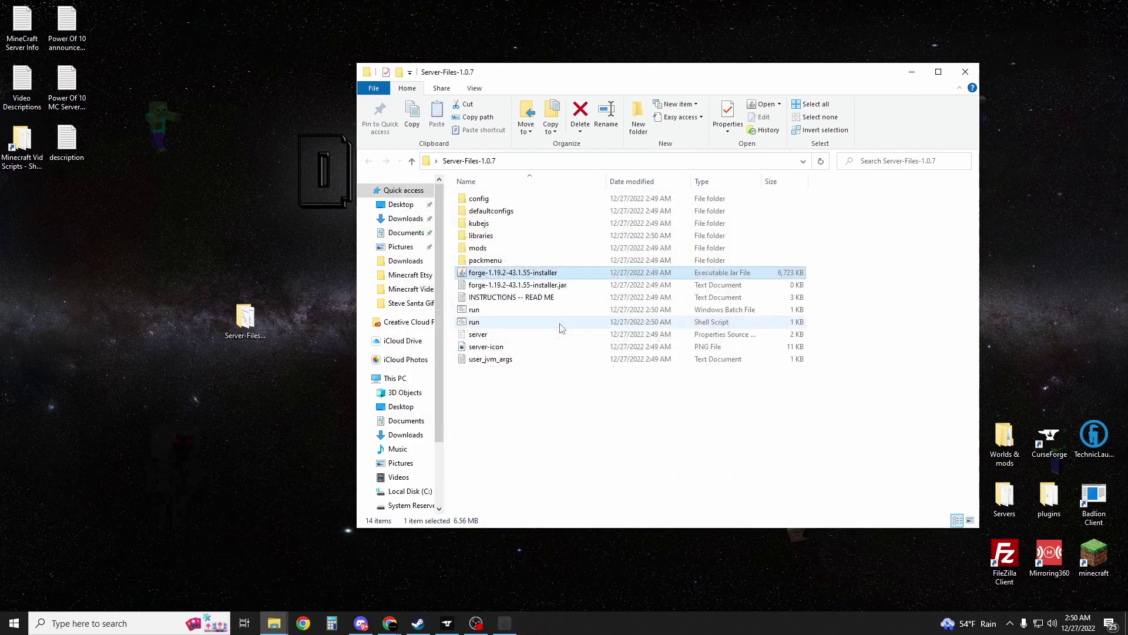
Delete the run shell script from the server folder
left_click(475, 323)
key("Delete")
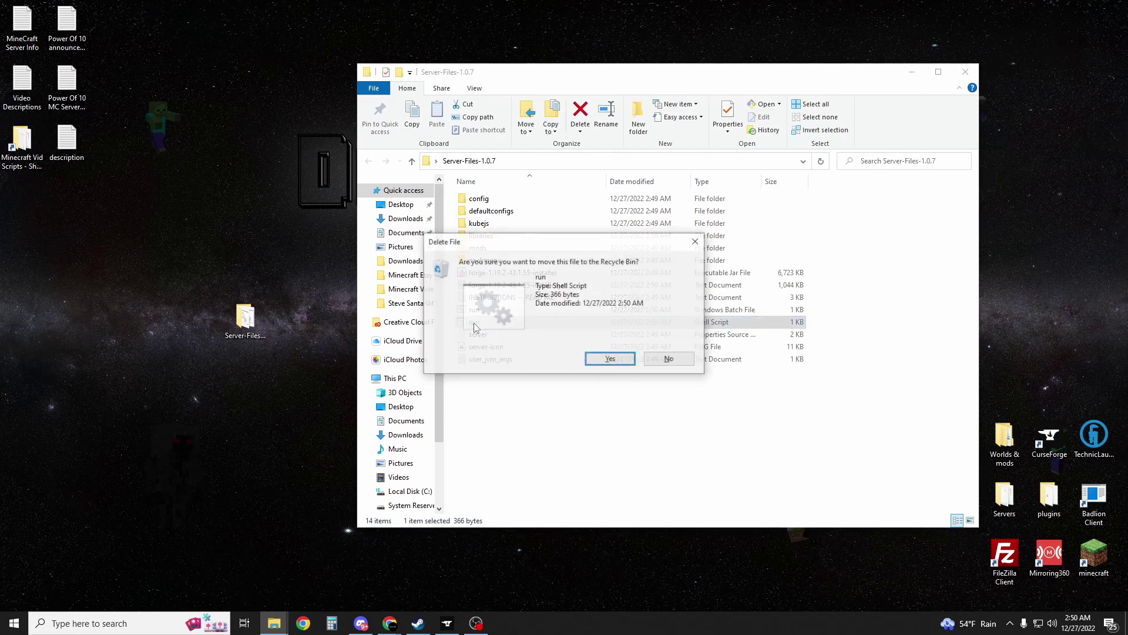
key("Return")
Execute the run Windows batch file to generate the eula file, then dismiss its console
left_click(475, 311)
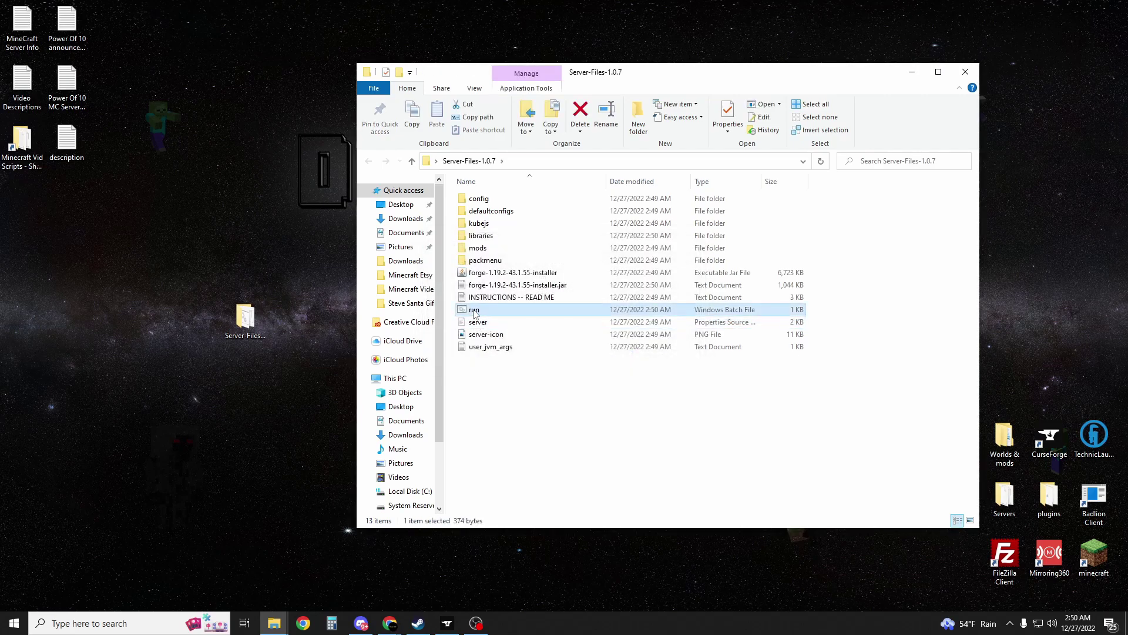
double_click(475, 310)
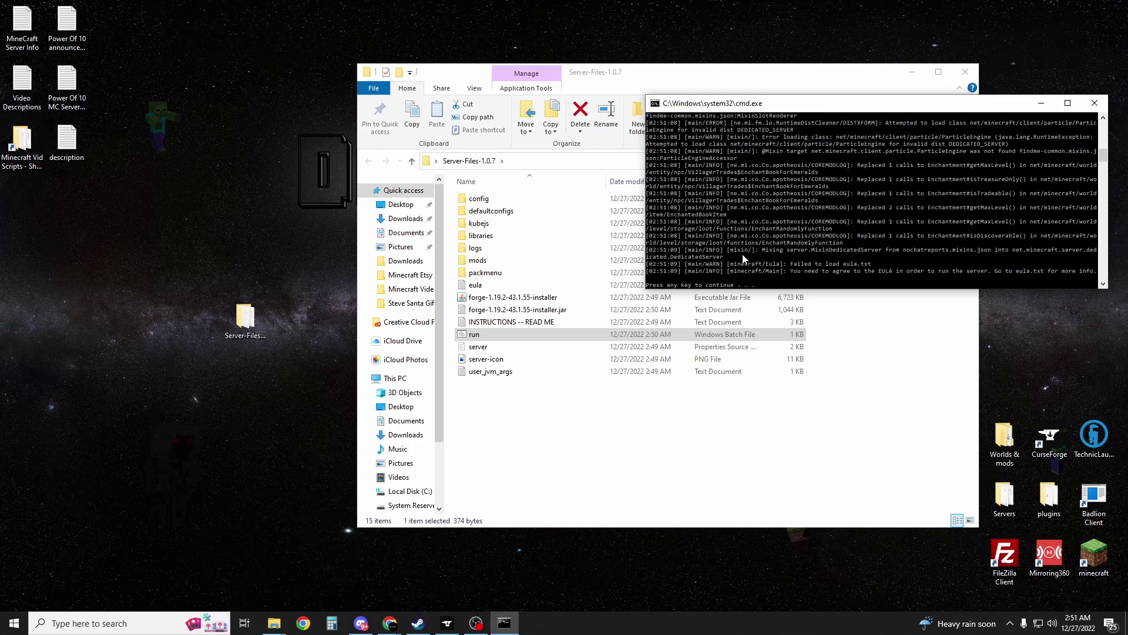
key("Return")
Accept the EULA by changing its value to true in the eula text file, then save and close it
left_click(477, 286)
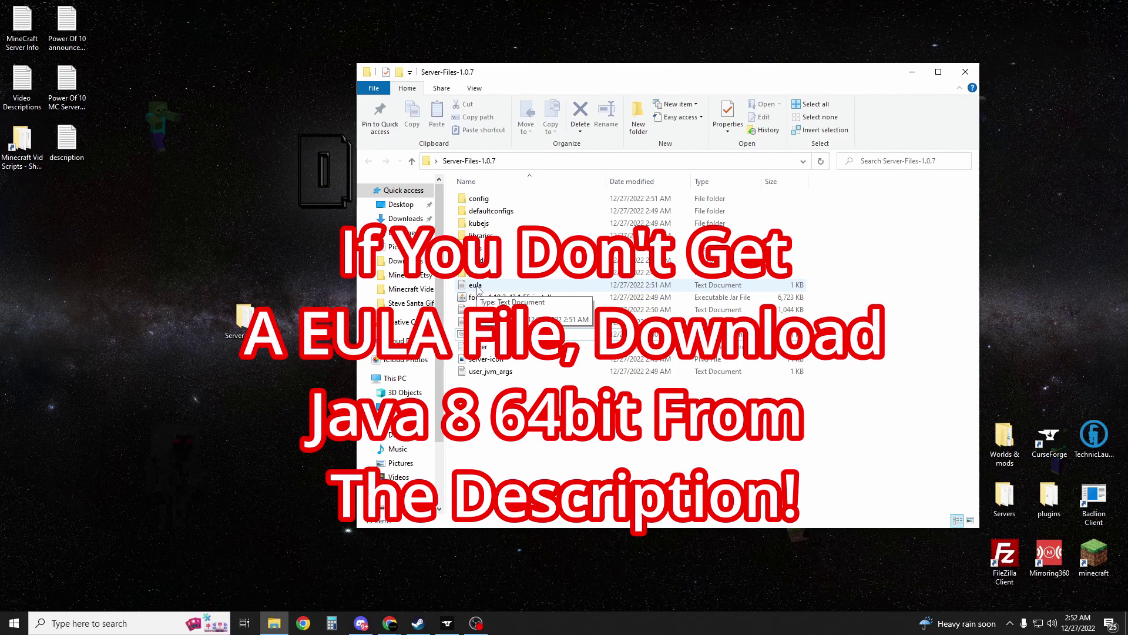
double_click(476, 285)
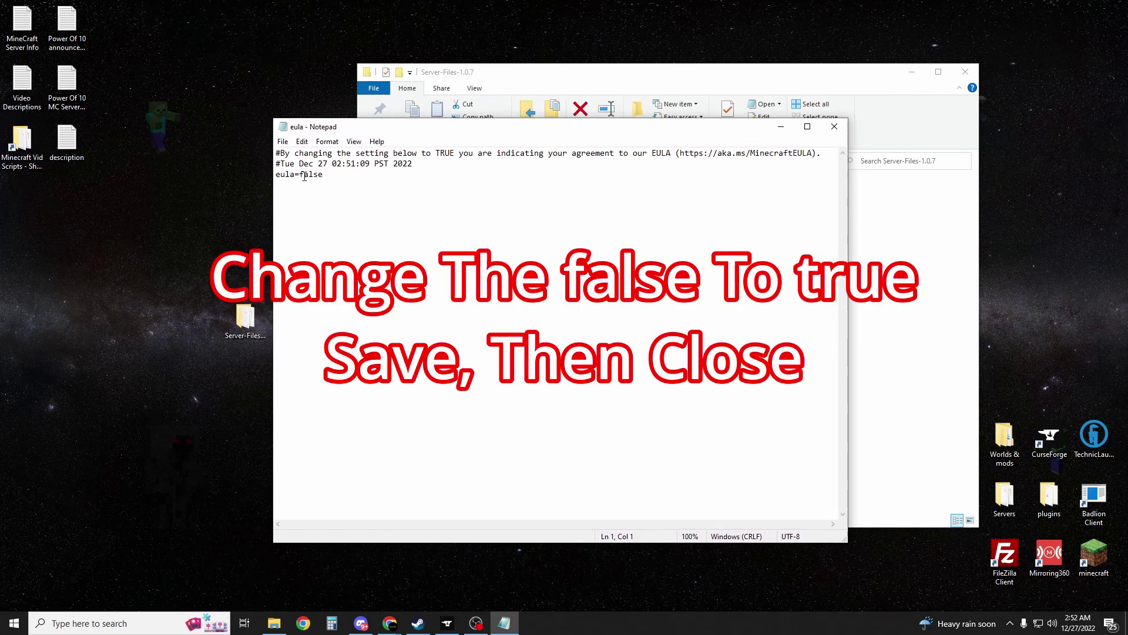
left_click_drag(300, 175, 331, 175)
type("tru")
key("ctrl+s")
left_click(834, 127)
Start the Minecraft server with the run Windows batch file
double_click(470, 334)
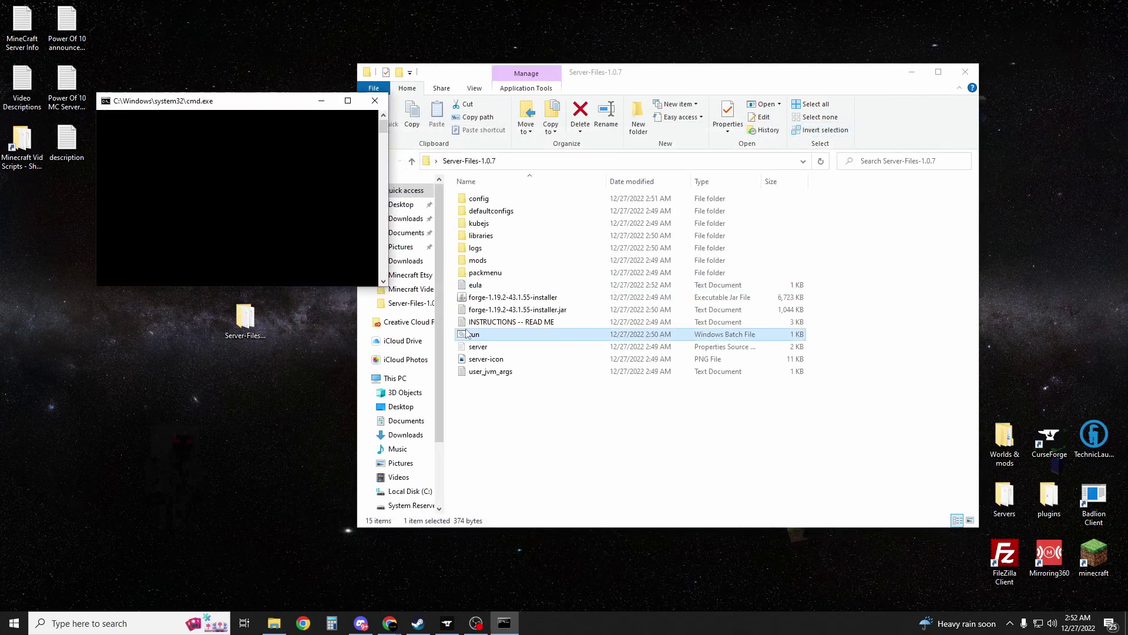
Switch to CurseForge, launch the All the Mods 8 - ATM8 modpack, and start the modded game from Minecraft Launcher, accepting the modified-installation notice
left_click_drag(219, 107, 345, 121)
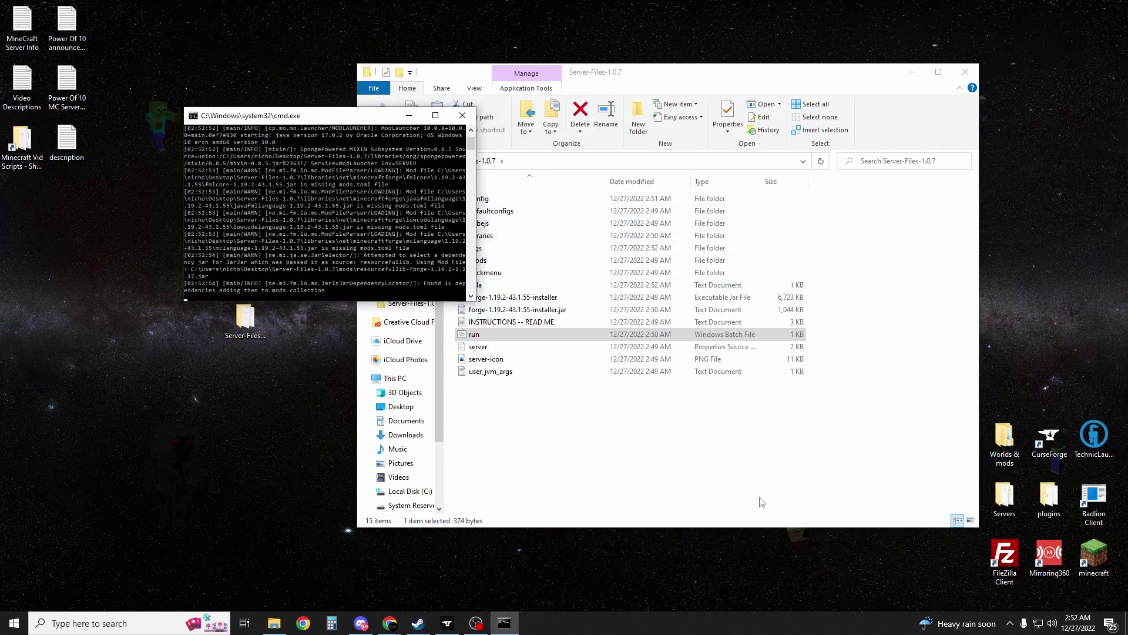
left_click(448, 623)
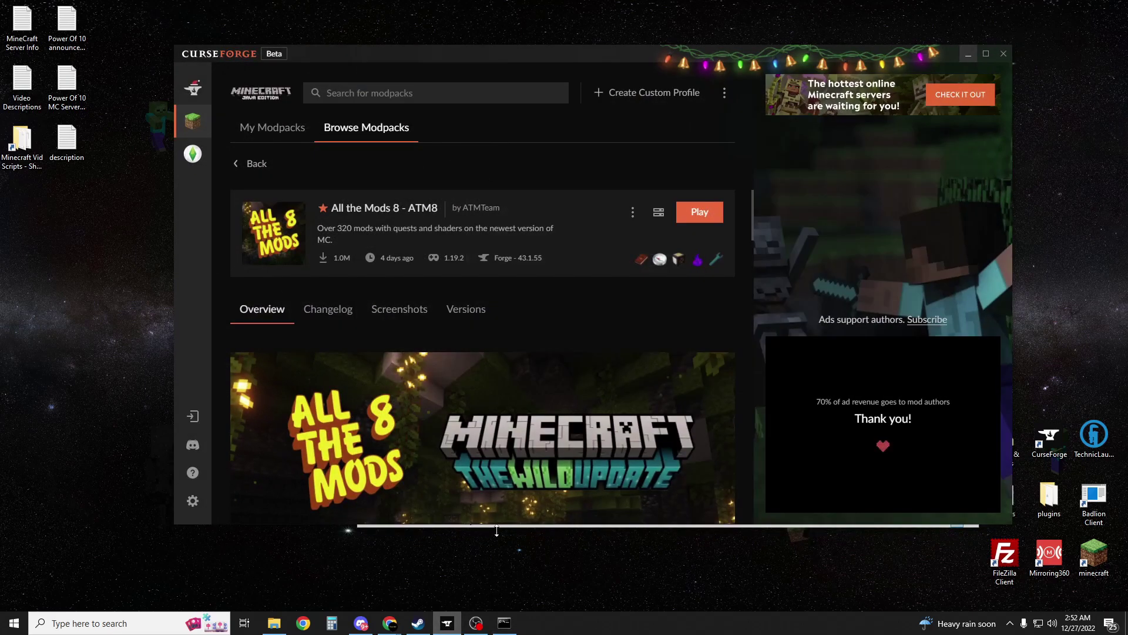
left_click(707, 211)
left_click_drag(338, 117, 340, 77)
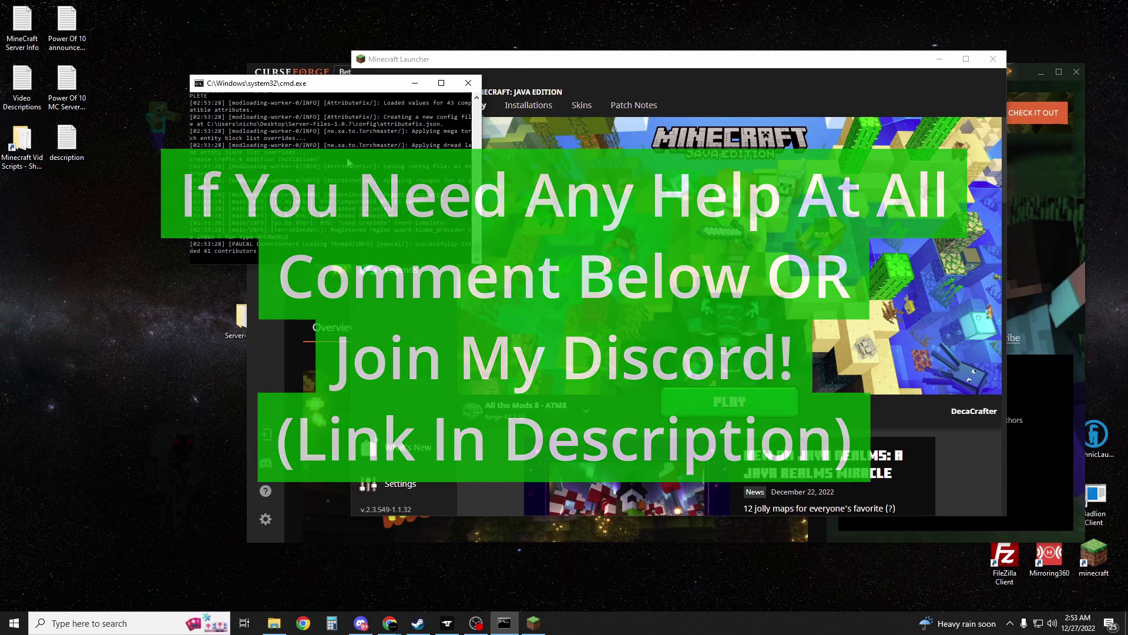
left_click(722, 408)
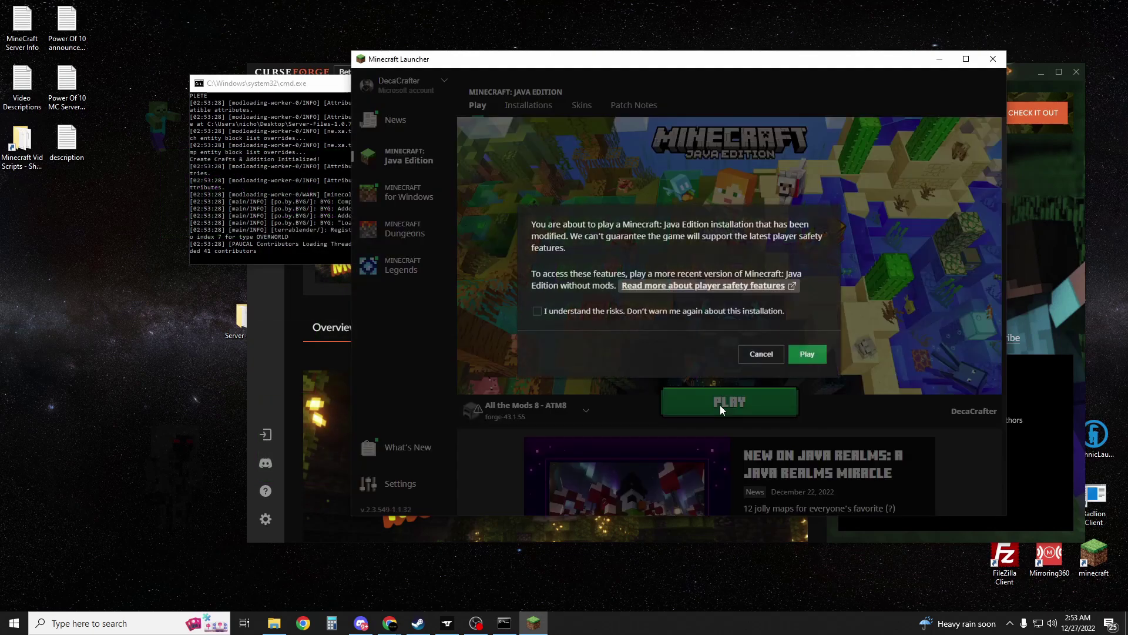
left_click(808, 355)
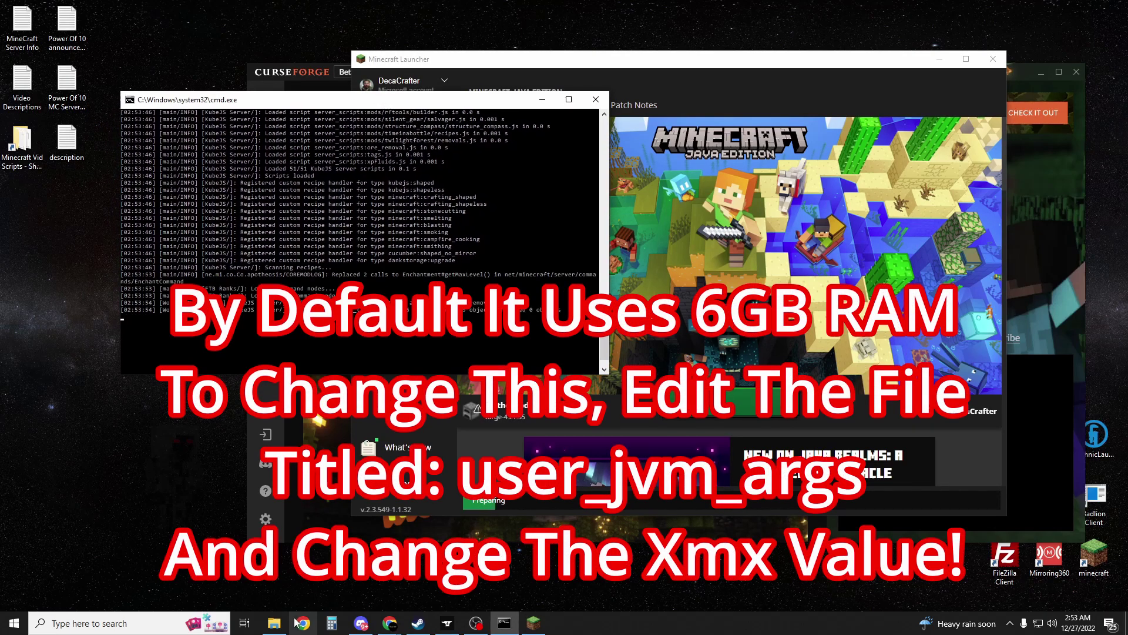
Switch to File Explorer to view the files in the Server-Files-1.0.7 folder
left_click(274, 623)
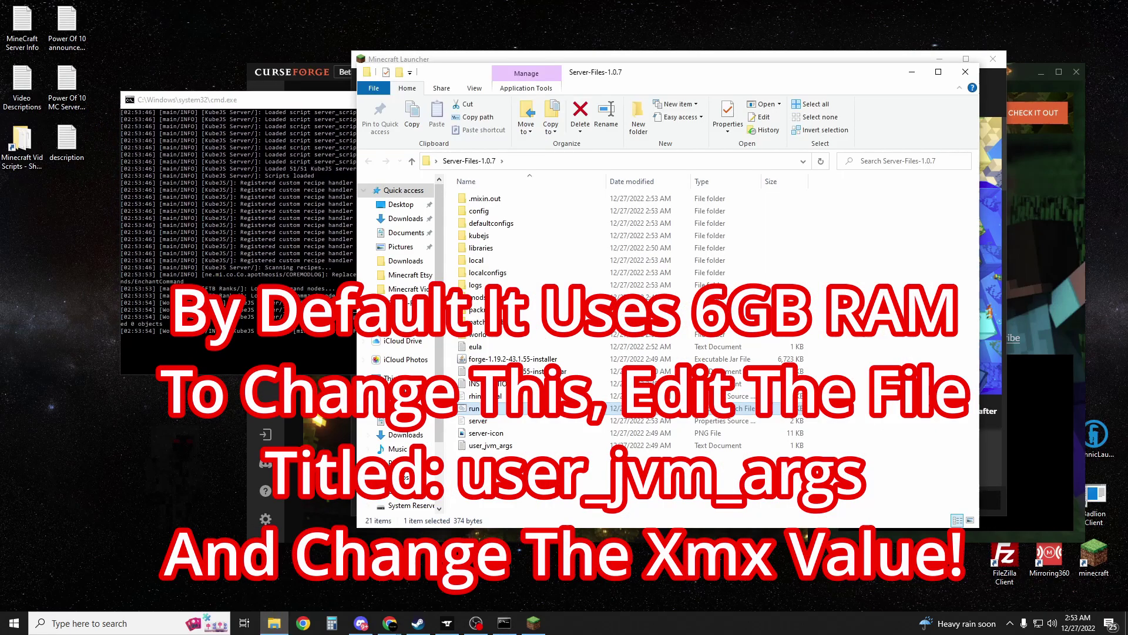
right_click(470, 408)
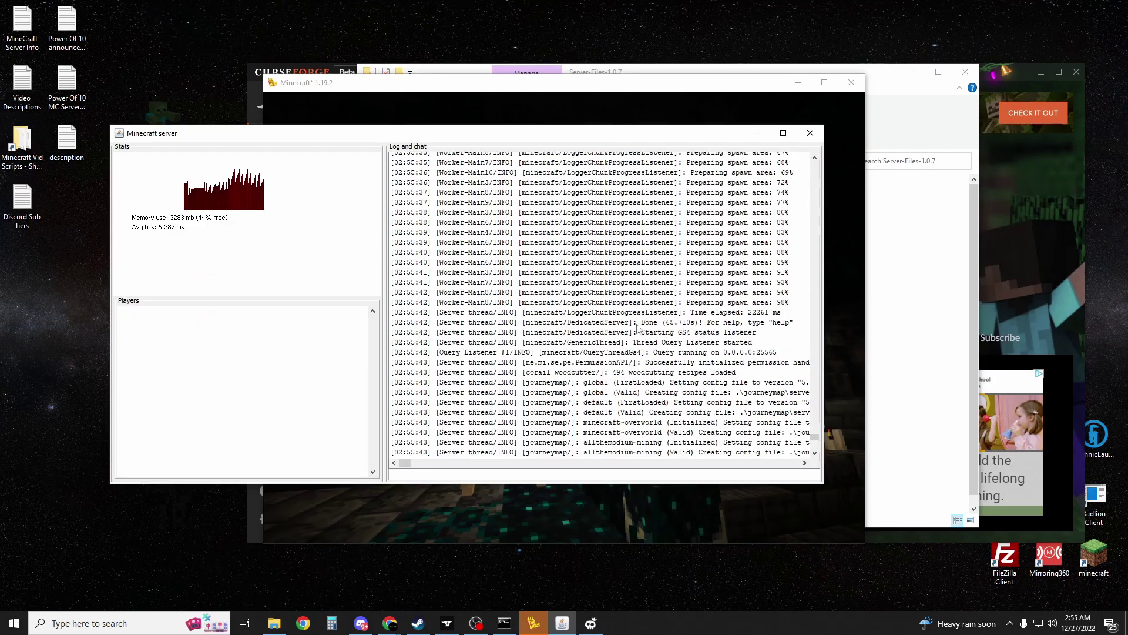
Place the Minecraft game and server windows side by side, and begin a new server entry in the game's multiplayer list
left_click_drag(637, 324, 806, 333)
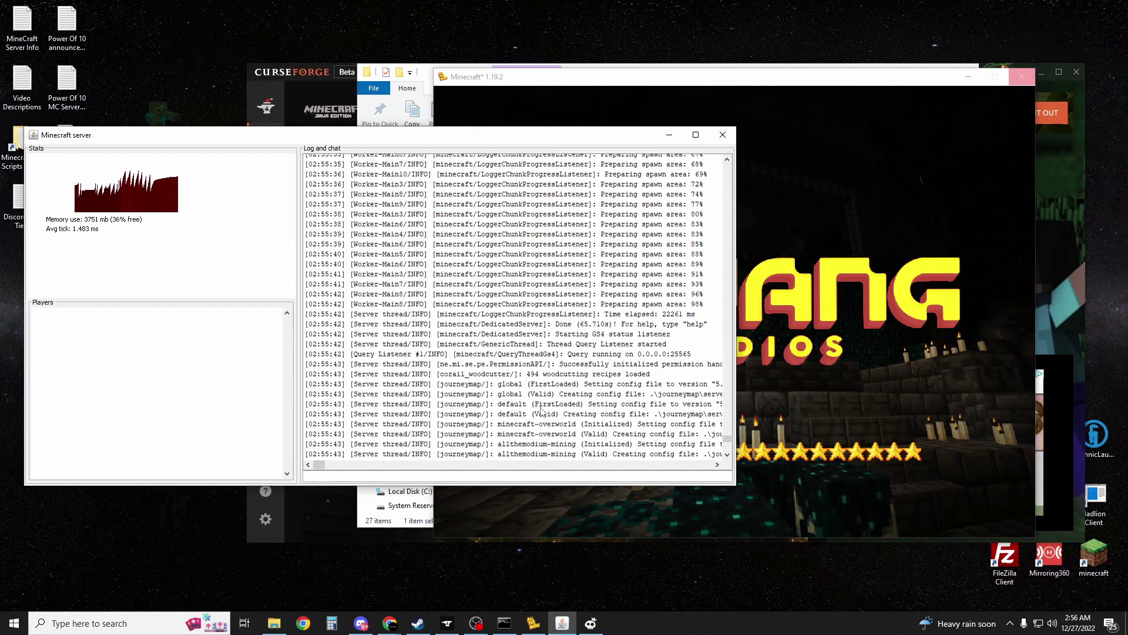
left_click(798, 149)
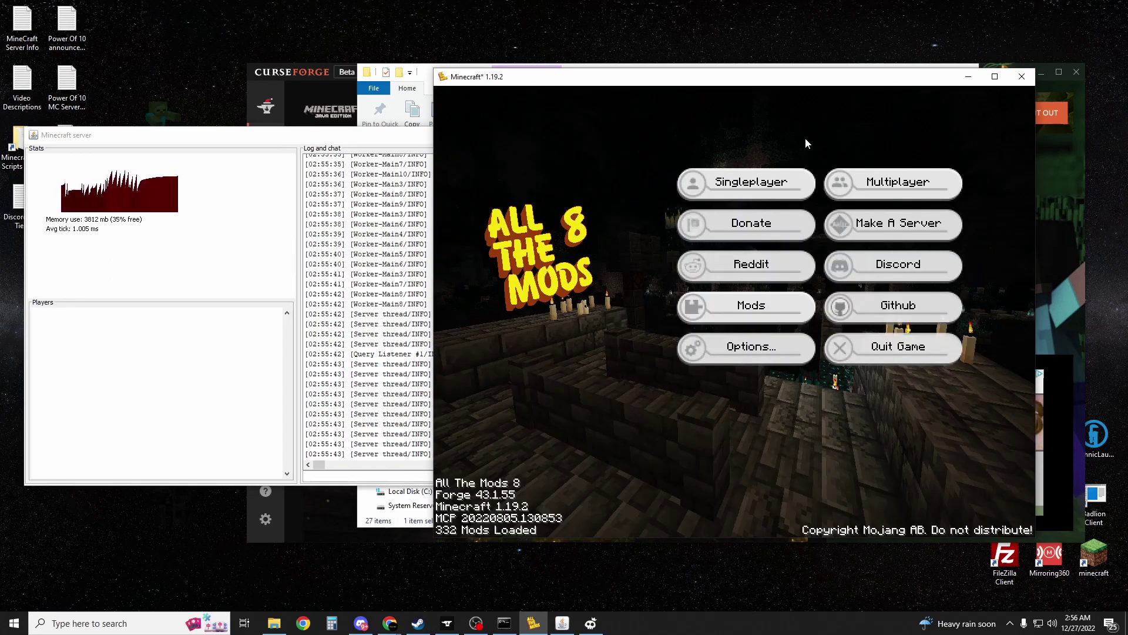
left_click(887, 183)
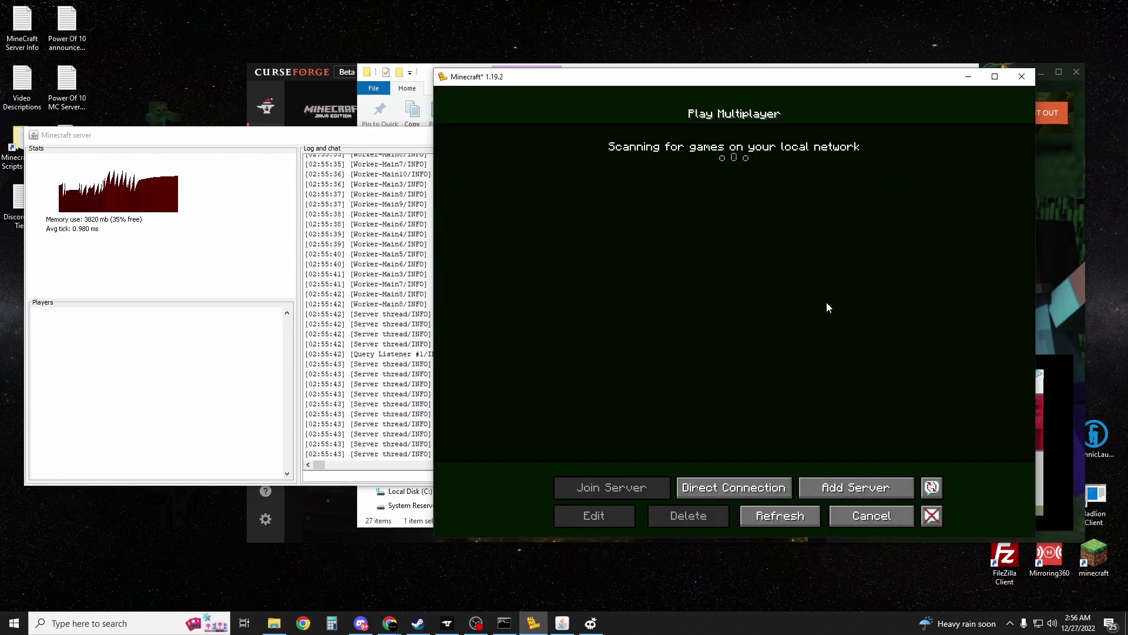
left_click(855, 487)
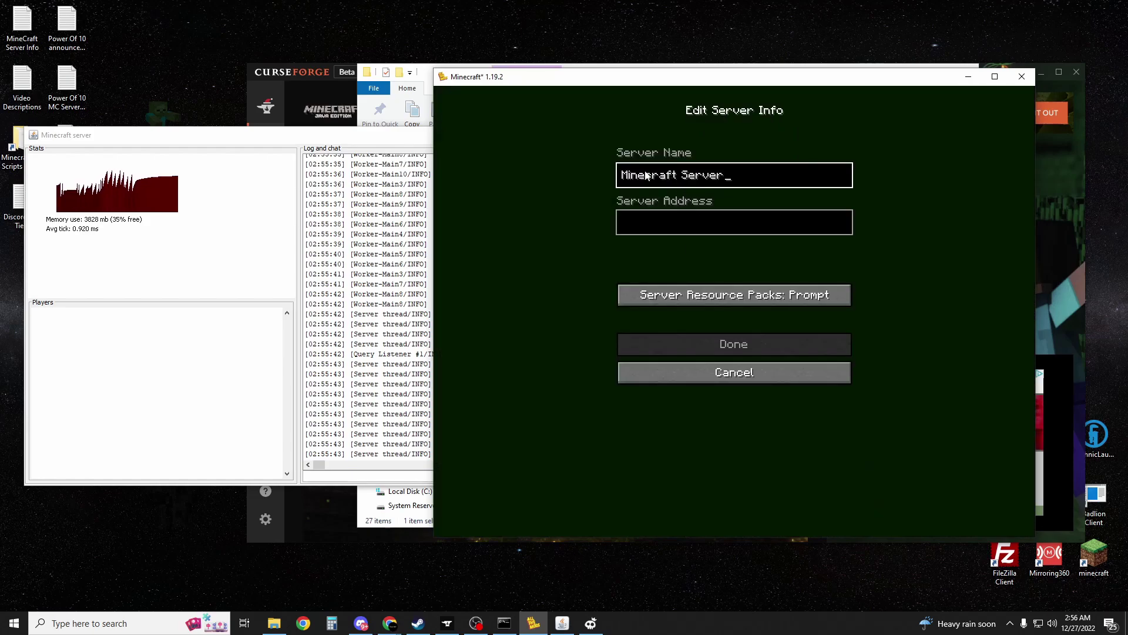
left_click(672, 218)
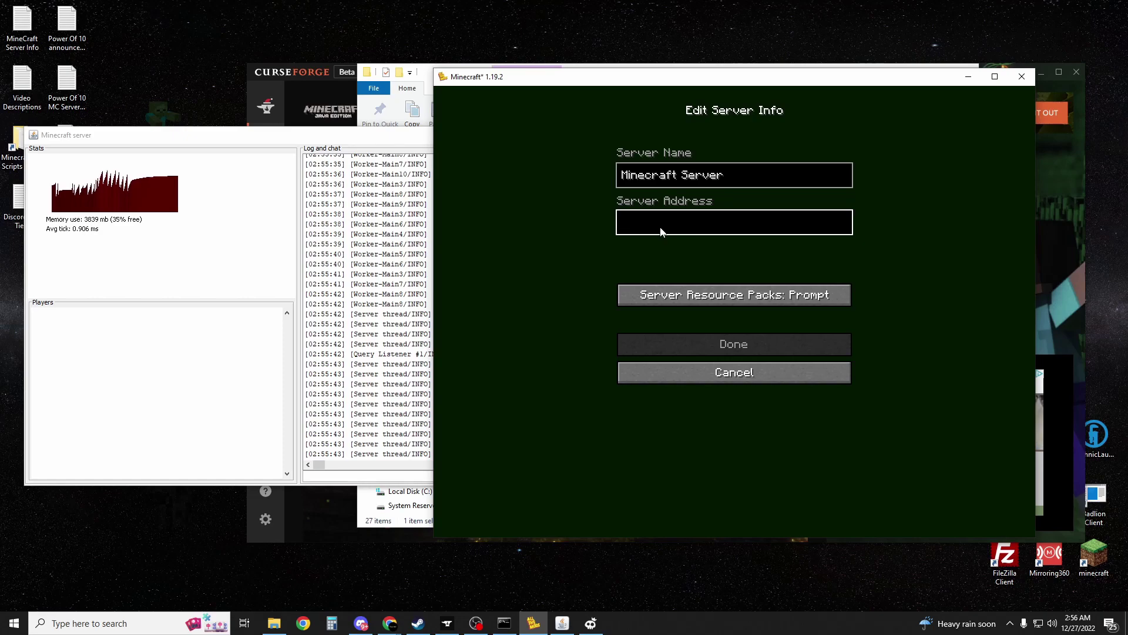
type("localho")
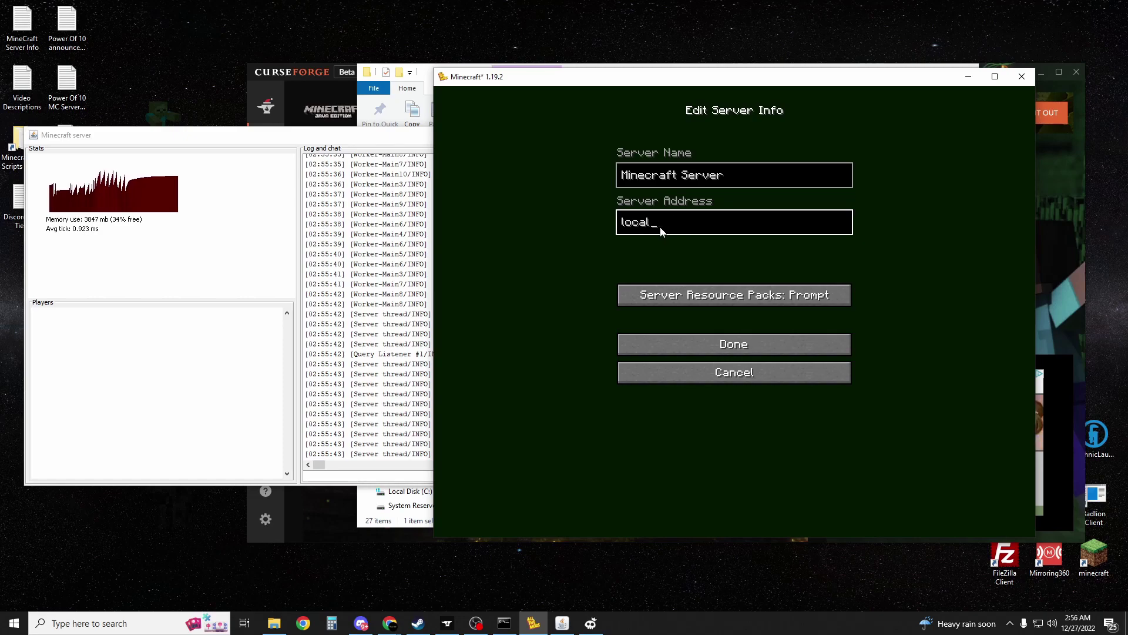
key("BackSpace")
key("BackSpace")
key("BackSpace")
key("BackSpace")
key("BackSpace")
Save the Minecraft Server entry with the server address 0, and join that server
type("0")
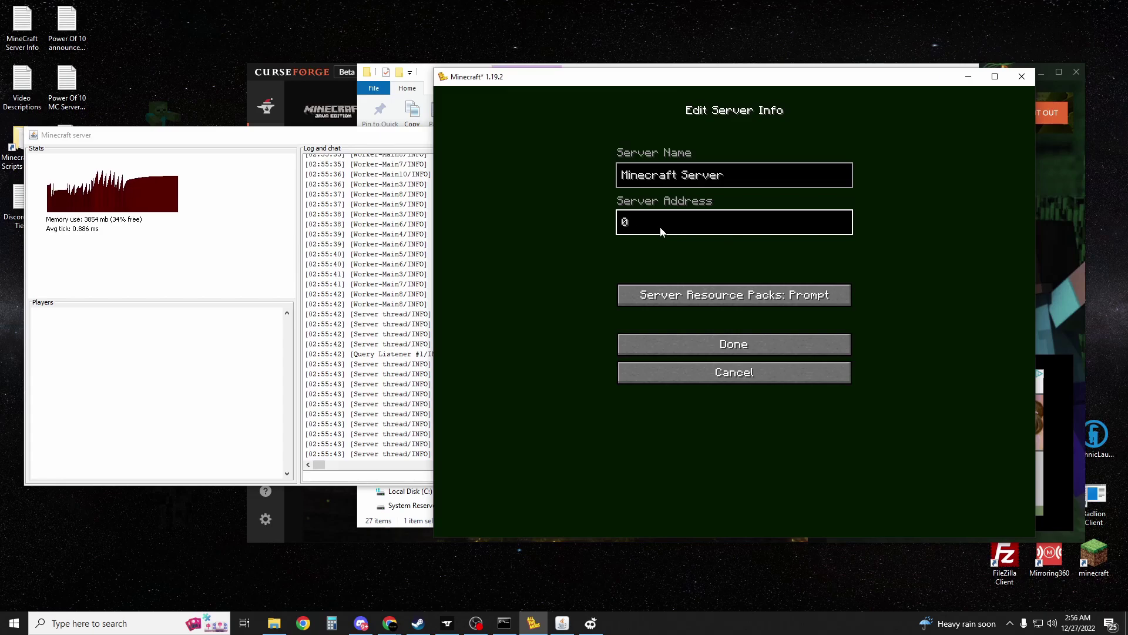
left_click(732, 344)
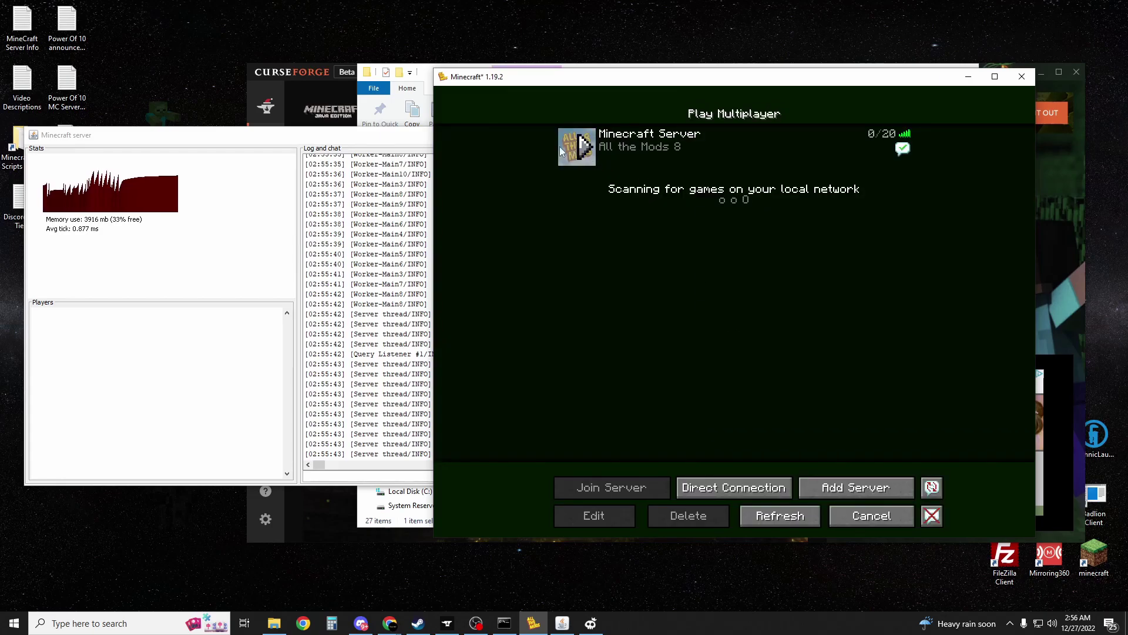
left_click(294, 228)
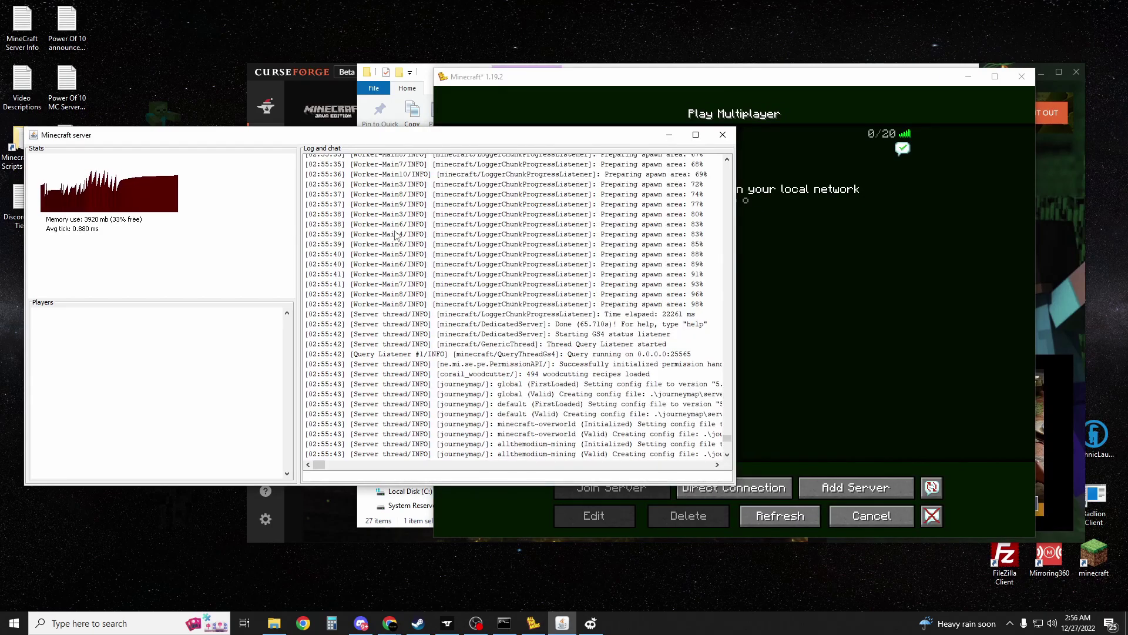
left_click(581, 146)
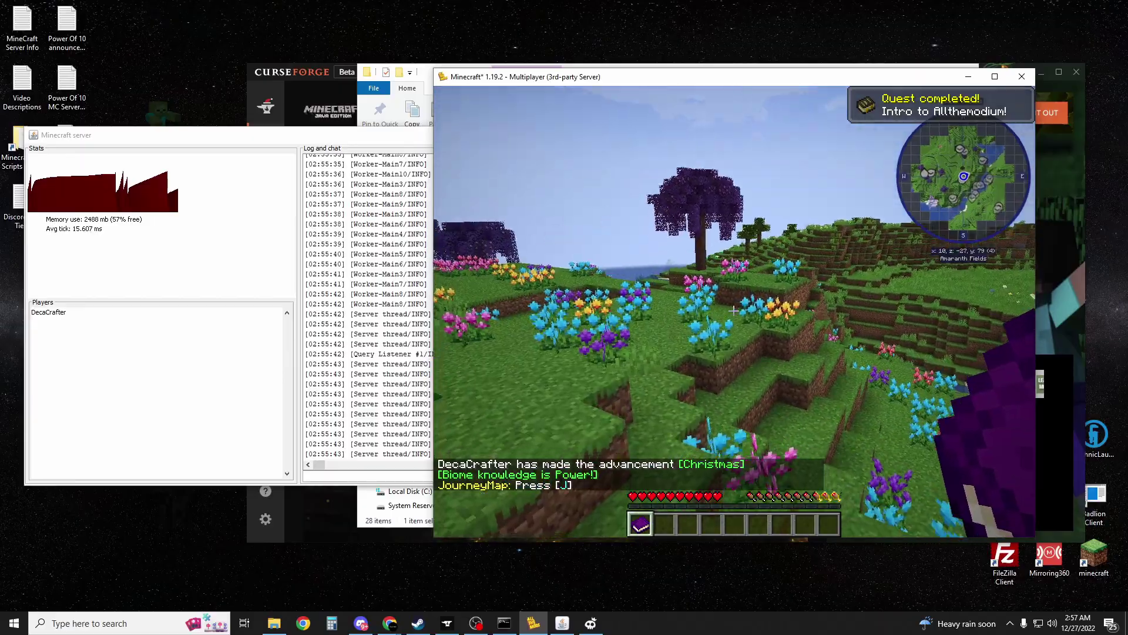
Walk around the flower field on the server and check the game's debug overlay, closing it when done
key("F3")
key("w")
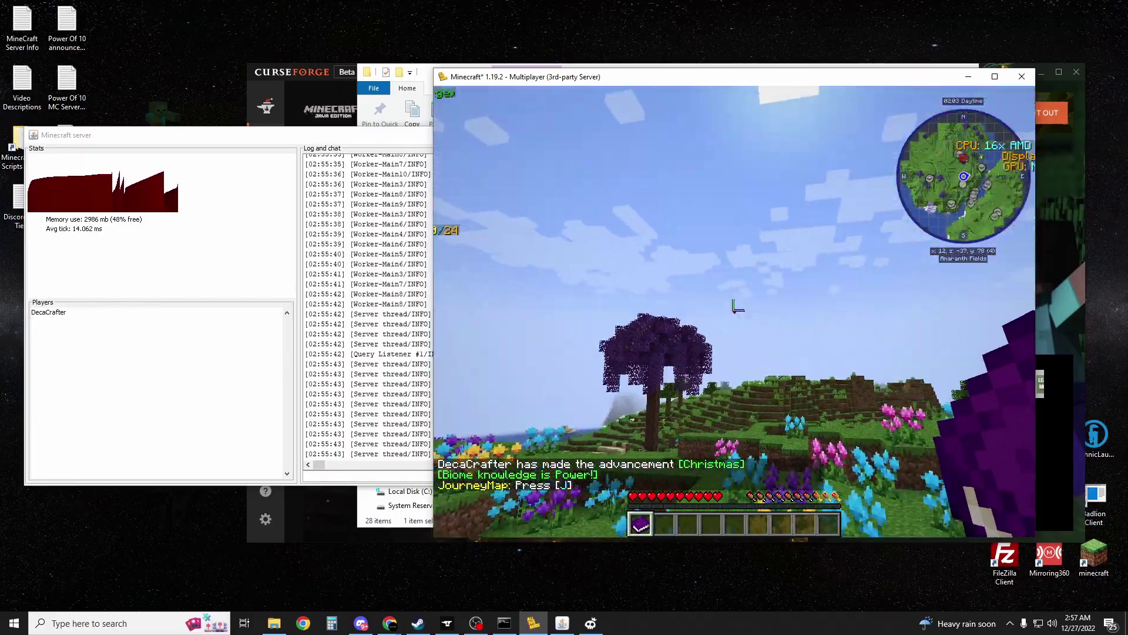
key("w")
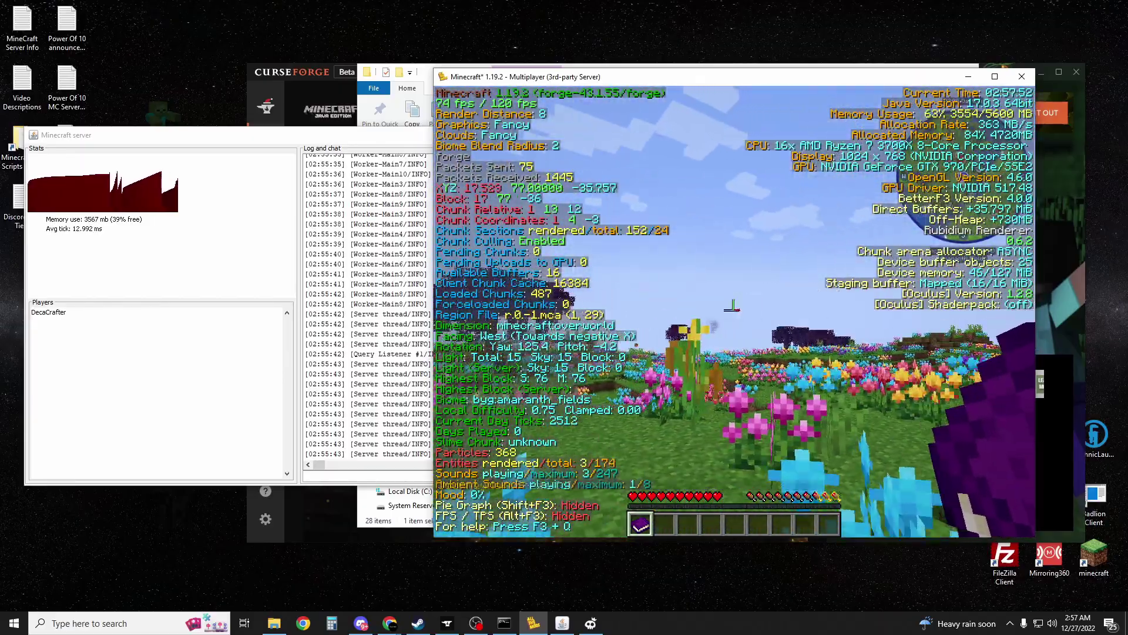
key("F3")
key("w")
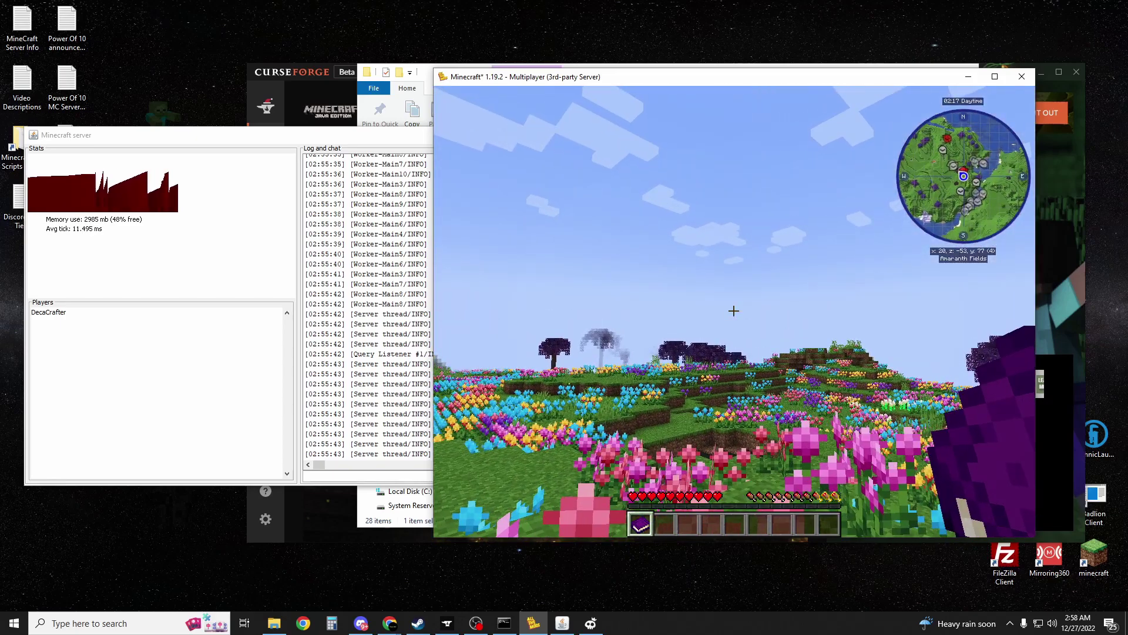